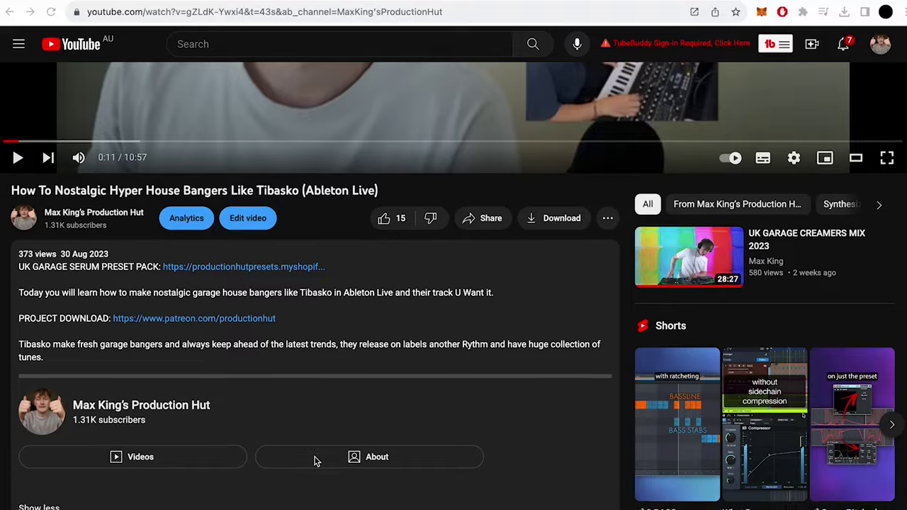
pyautogui.scroll(2, 314, 460)
pyautogui.scroll(-1, 314, 459)
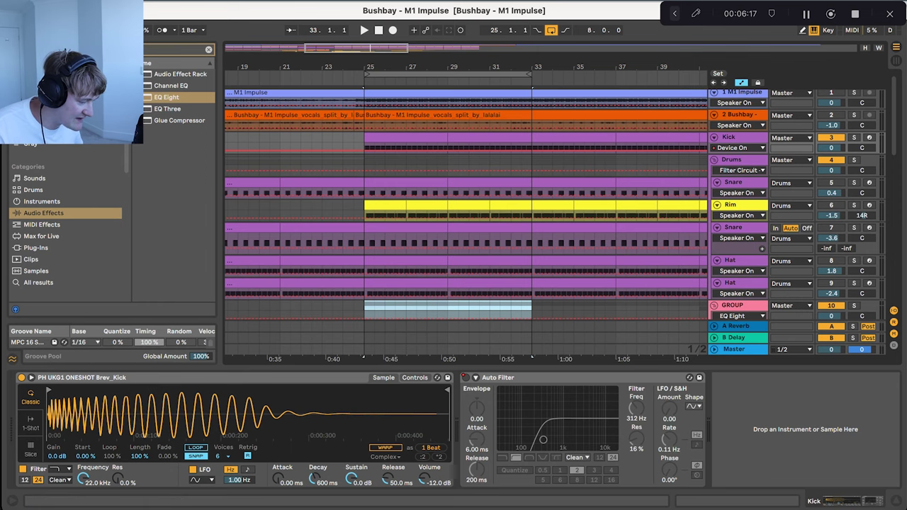
# Clear the selected range from bar 25 to bar 33 on the GROUP track, and place the insert marker at the Kick clip's start
pyautogui.press('Delete')
pyautogui.click(364, 137)
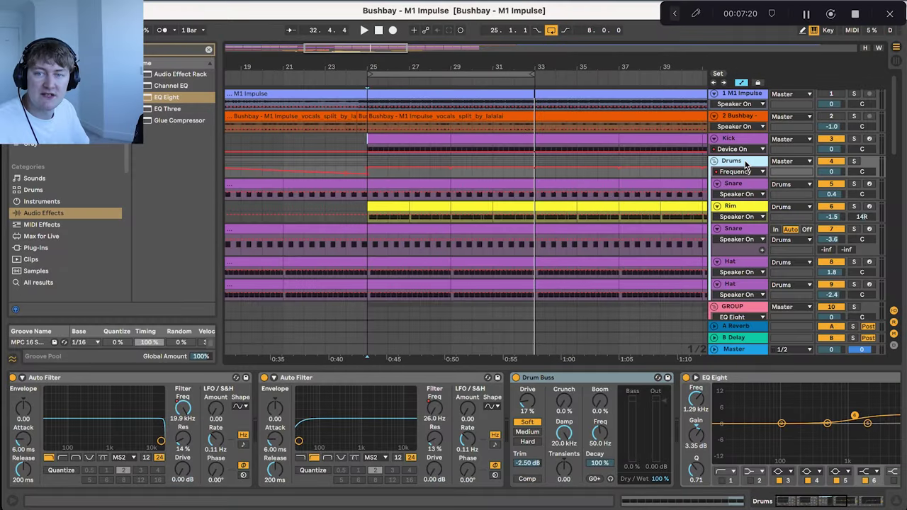
# Play the breakdown from bar 17 and examine the falling low-pass Auto Filter frequency automation on the Drums group
pyautogui.scroll(-2, 746, 164)
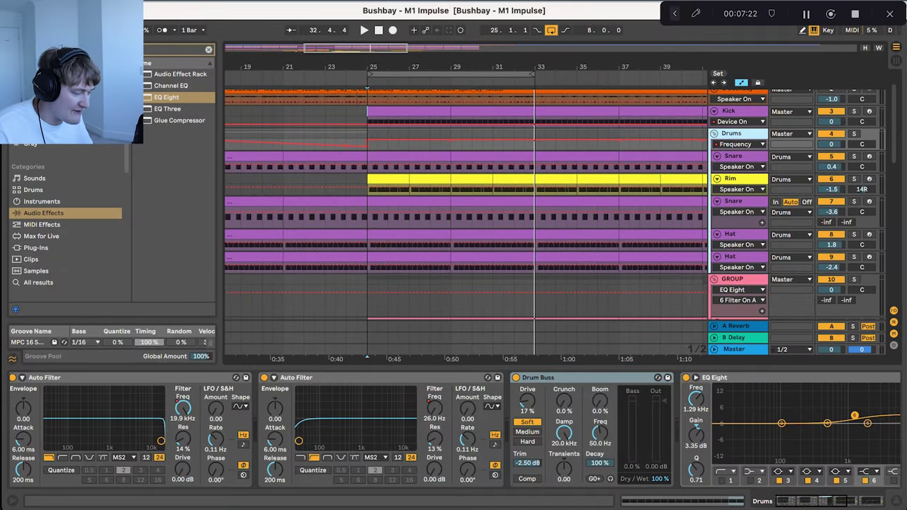
pyautogui.scroll(2, 466, 205)
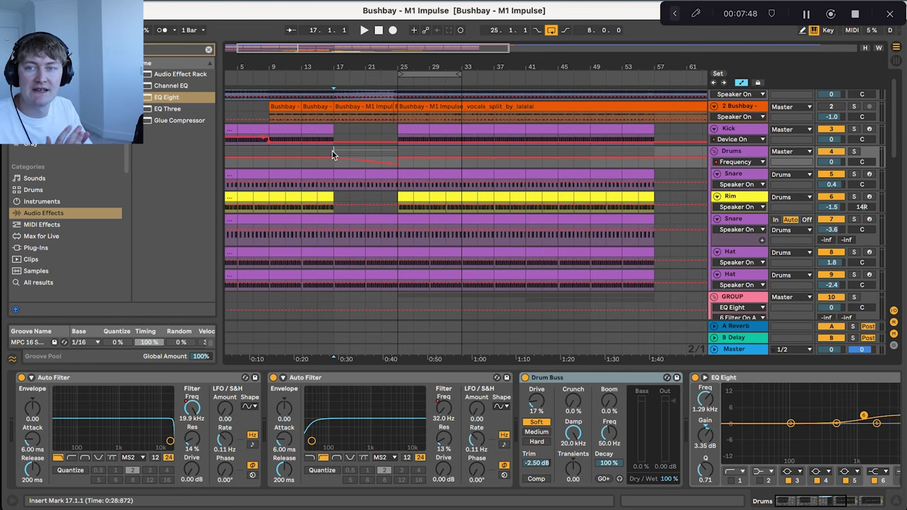
pyautogui.press('space')
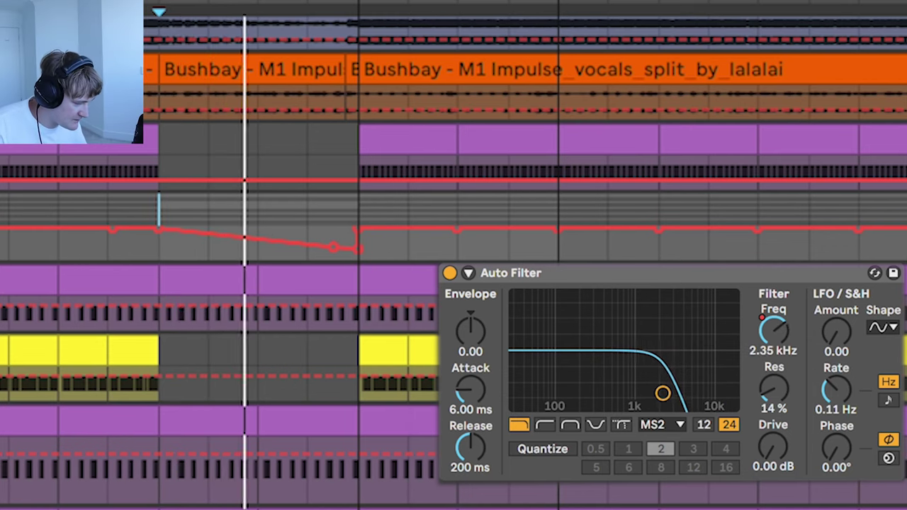
pyautogui.scroll(-5, 352, 340)
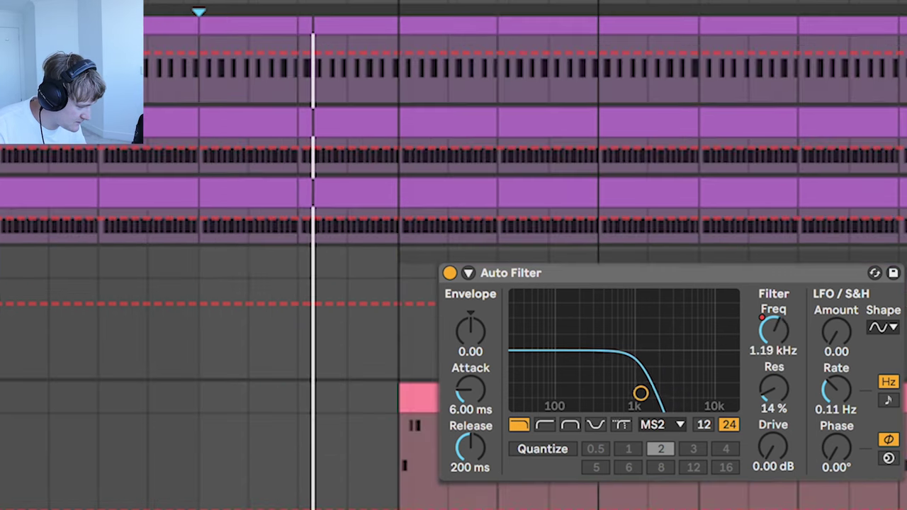
pyautogui.scroll(5, 352, 340)
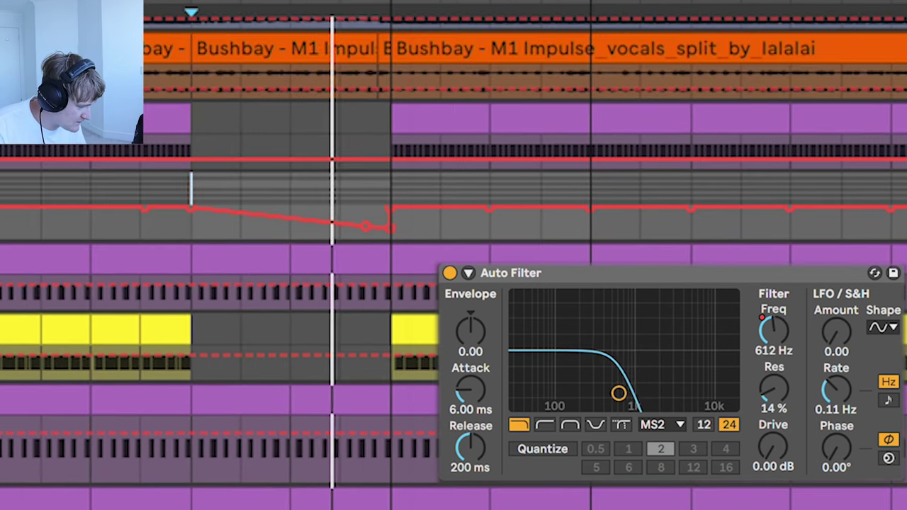
pyautogui.scroll(2, 330, 257)
pyautogui.moveTo(369, 225)
pyautogui.scroll(3, 367, 227)
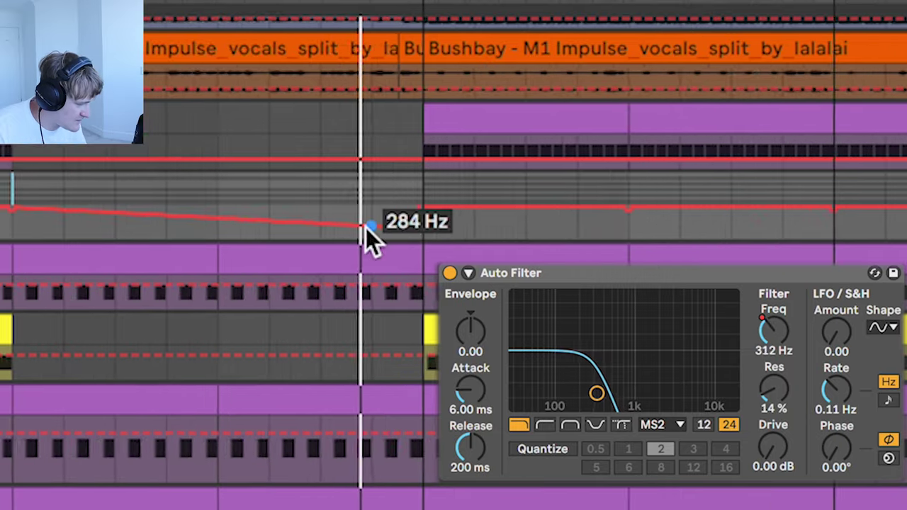
pyautogui.scroll(-2, 365, 228)
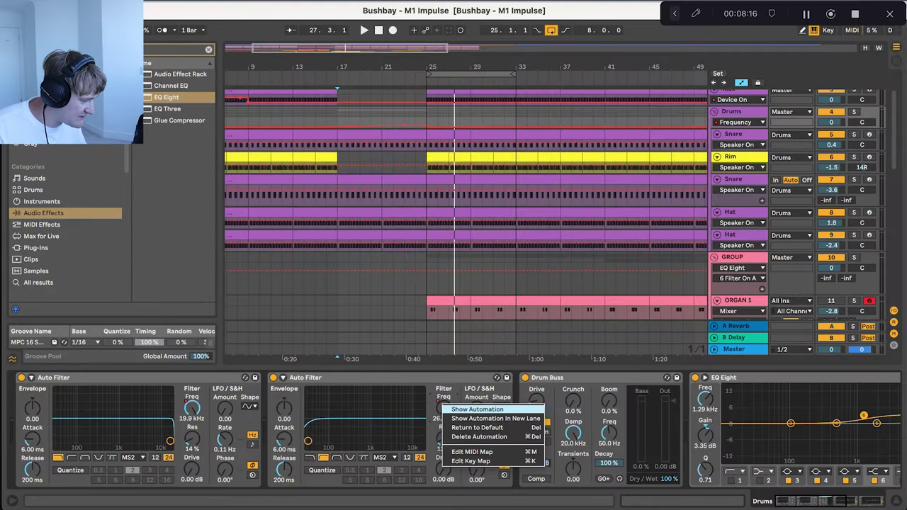
# Show the frequency automation of the Drums group's high-pass Auto Filter and examine the low-cut band of its stereo EQ Eight
pyautogui.click(477, 409)
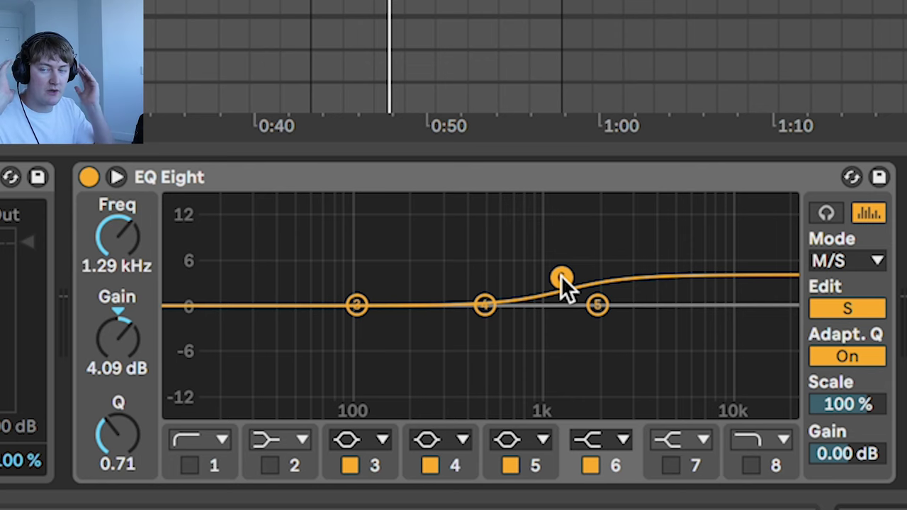
pyautogui.hscroll(5, 561, 276)
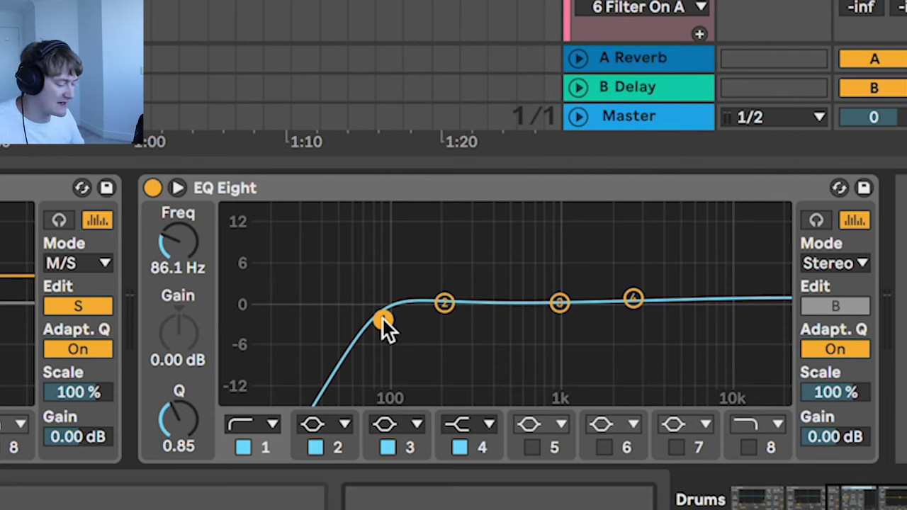
pyautogui.moveTo(382, 318)
pyautogui.mouseDown()
pyautogui.moveTo(429, 318)
pyautogui.moveTo(383, 320)
pyautogui.mouseUp()
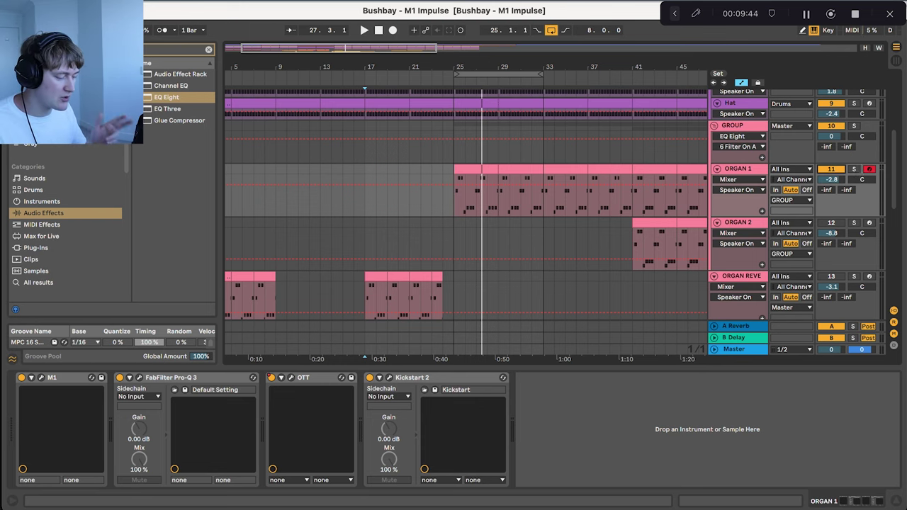
# Solo the ORGAN 1 track during playback and set the Exciter's dry/wet to DRY in the Korg M1's master FX 2
pyautogui.press('space')
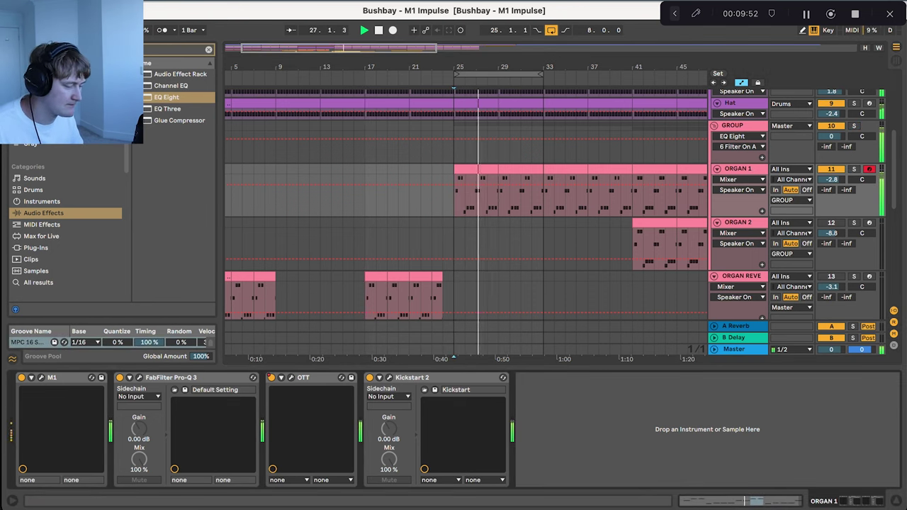
pyautogui.click(854, 170)
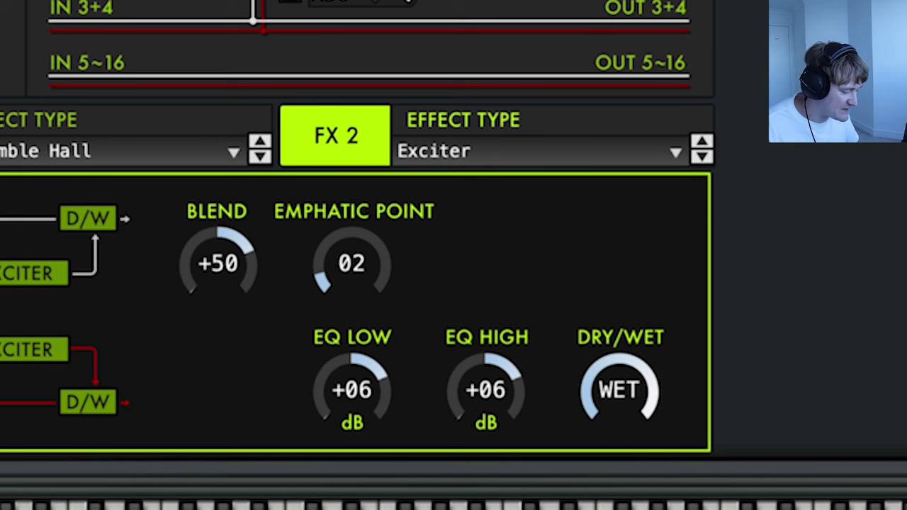
pyautogui.click(629, 399)
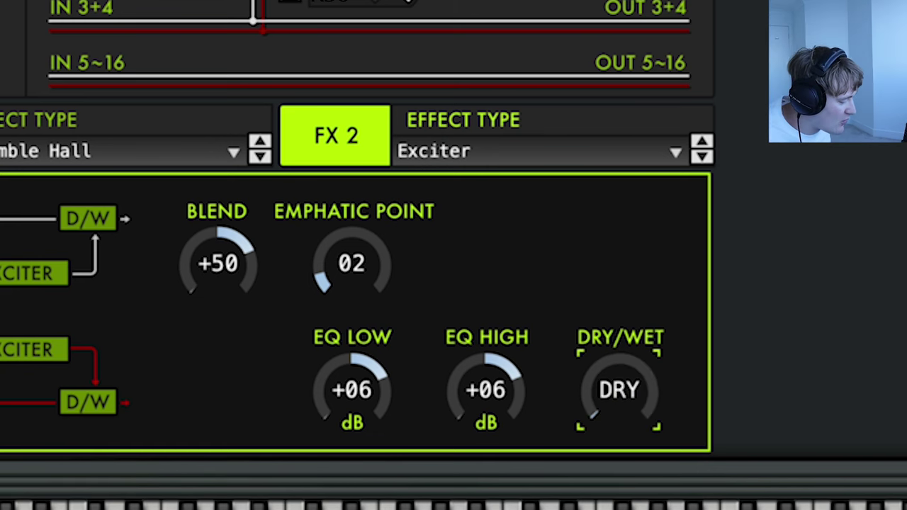
pyautogui.click(630, 399)
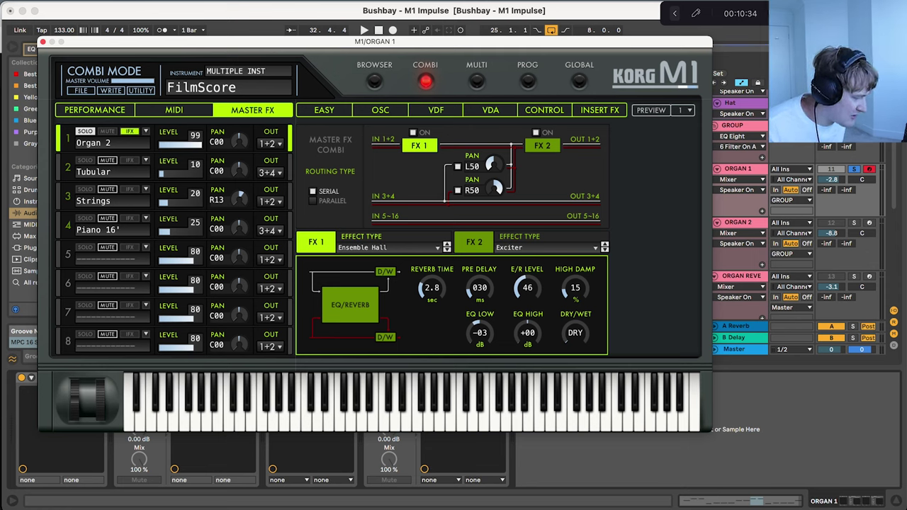
# Examine the Korg M1's simplified sound settings for Organ 2 and its two insert effects, Stereo Chorus 1 and Hall
pyautogui.click(323, 110)
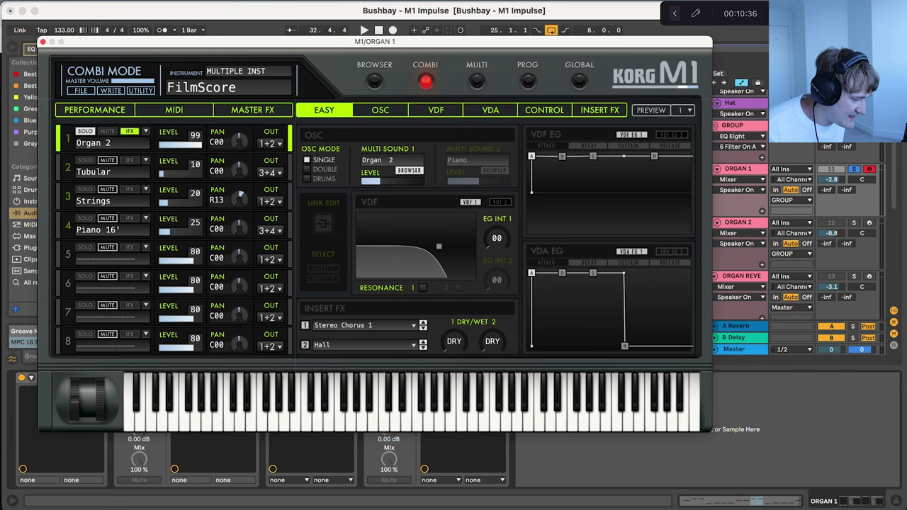
pyautogui.click(599, 110)
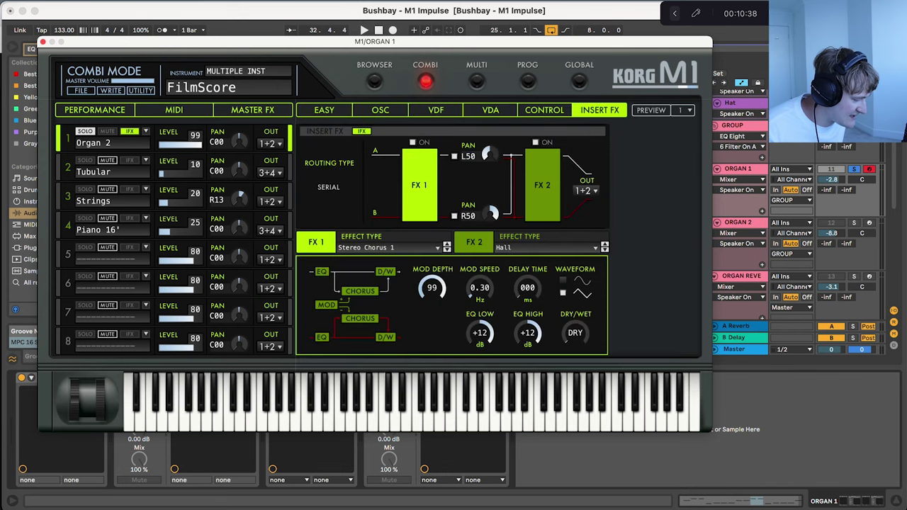
pyautogui.click(542, 185)
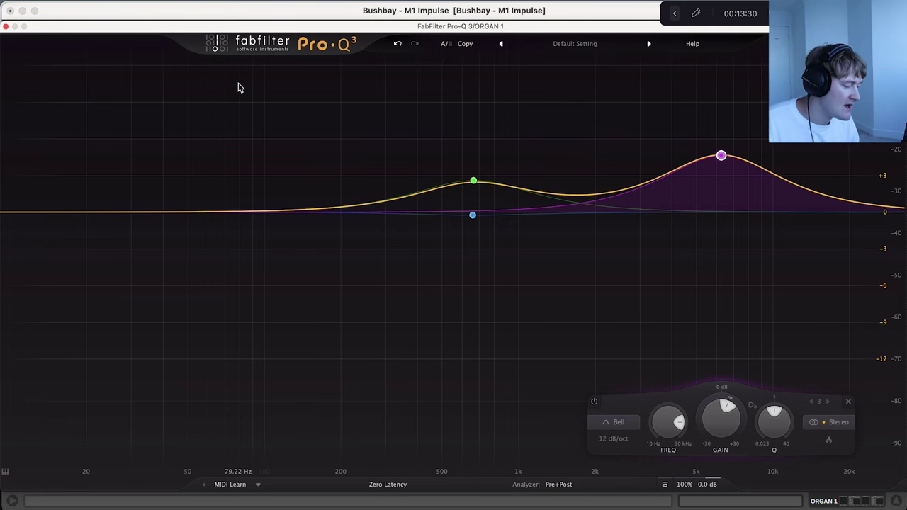
# Inspect the Pro-Q 3 bands, the OTT settings and the Kickstart 2 volume curve on ORGAN 1, and close the plug-in windows
pyautogui.moveTo(720, 155)
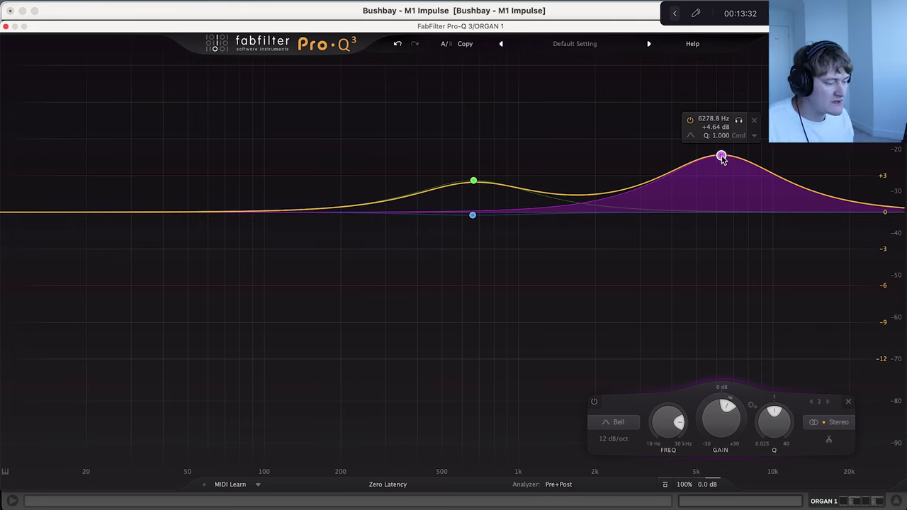
pyautogui.moveTo(473, 181)
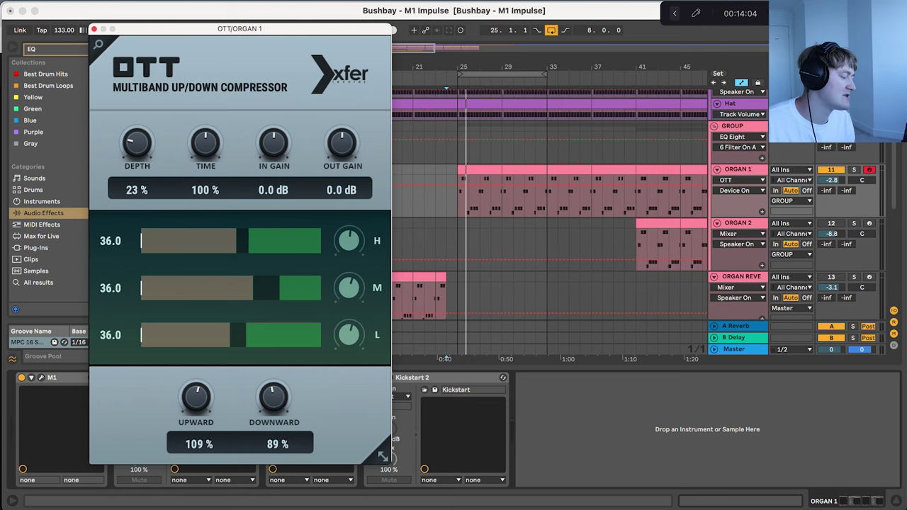
pyautogui.press('super+alt+p')
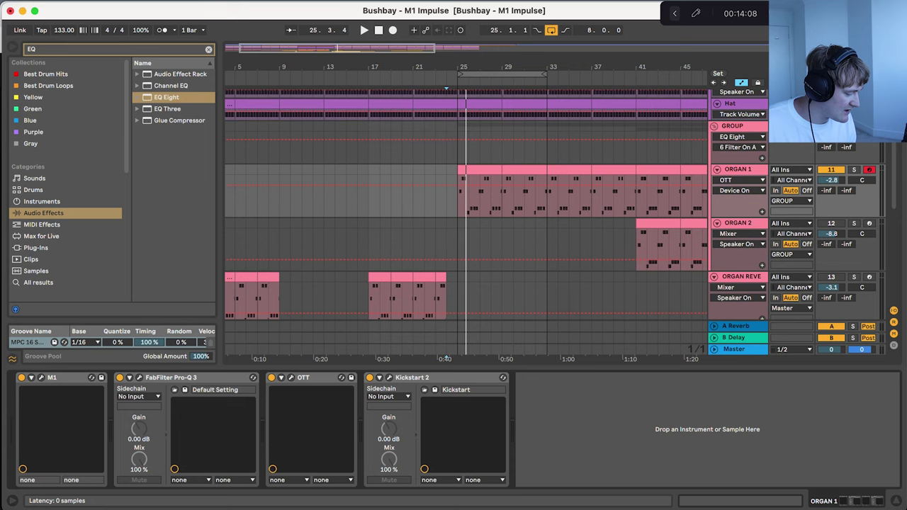
pyautogui.click(388, 377)
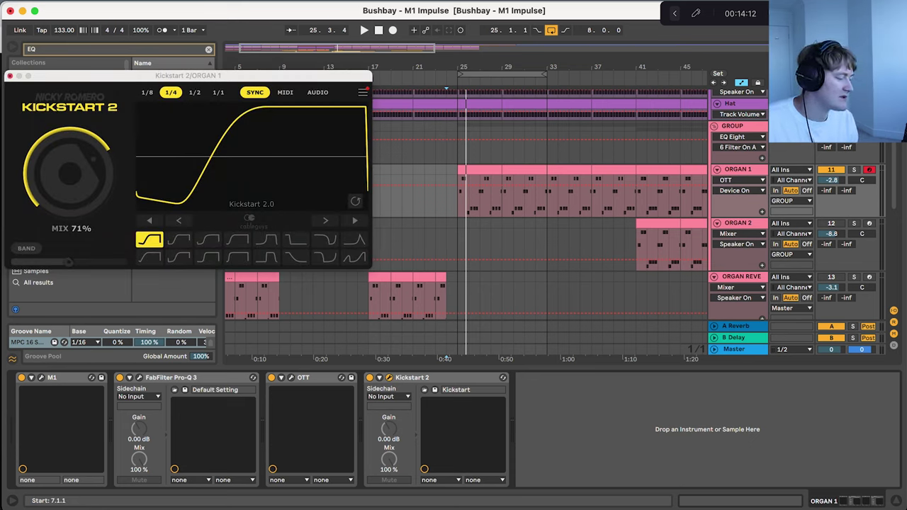
pyautogui.click(10, 75)
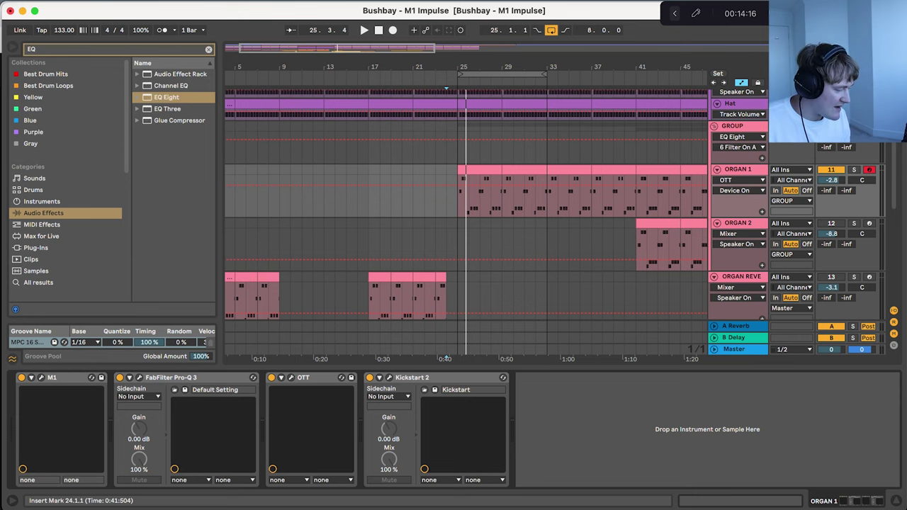
# Open the ORGAN 1 MIDI clip at bar 25, shift all its notes two sixteenths earlier and play the pattern
pyautogui.doubleClick(473, 170)
pyautogui.scroll(1, 538, 386)
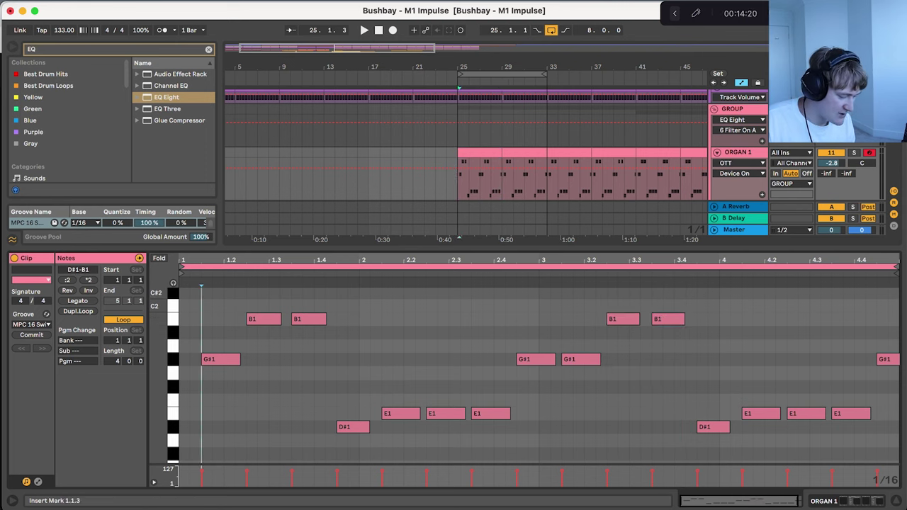
pyautogui.press('super+a')
pyautogui.press('Left')
pyautogui.press('Left')
pyautogui.press('space')
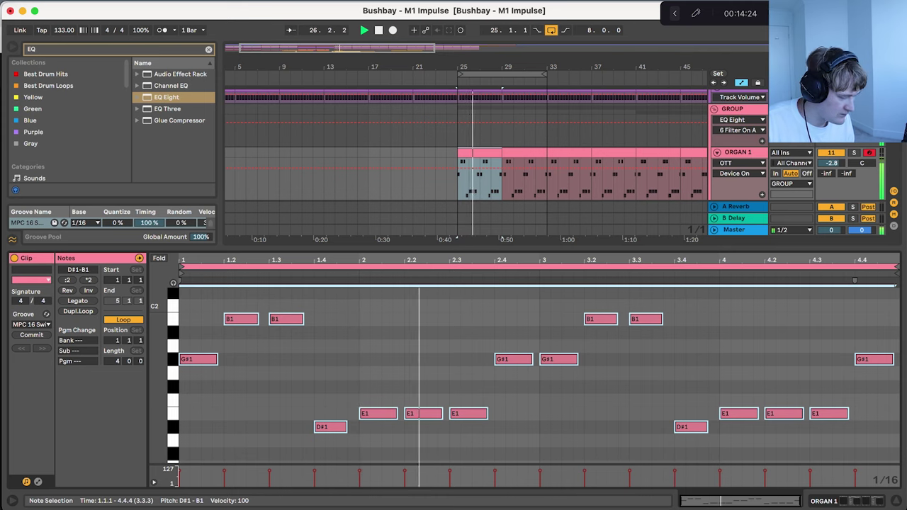
# Shift all the organ notes two sixteenths later again and compare the off-beat timing by ear
pyautogui.press('Right')
pyautogui.press('Right')
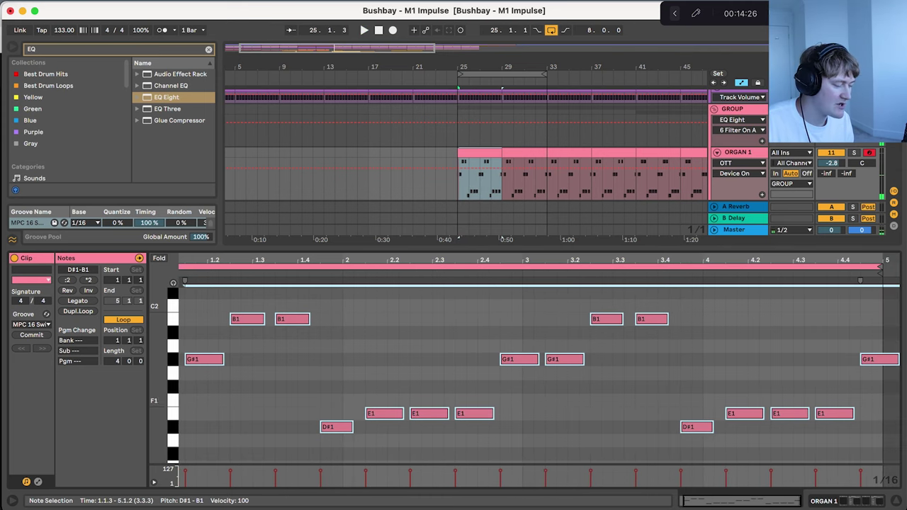
pyautogui.hscroll(-1, 539, 376)
pyautogui.press('space')
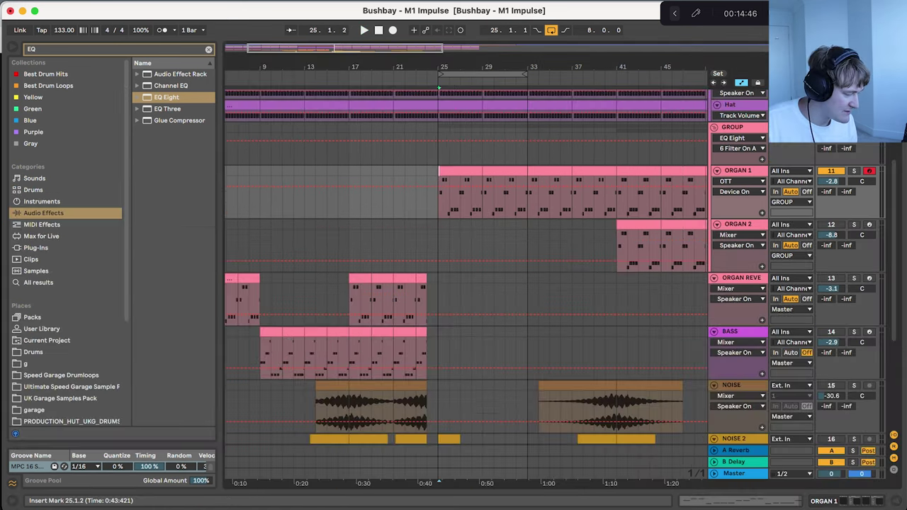
# Shorten all notes in the ORGAN 1 clip so the G#1 notes last about two sixteenths, and listen to the result
pyautogui.hotkey('shift', 'Tab')
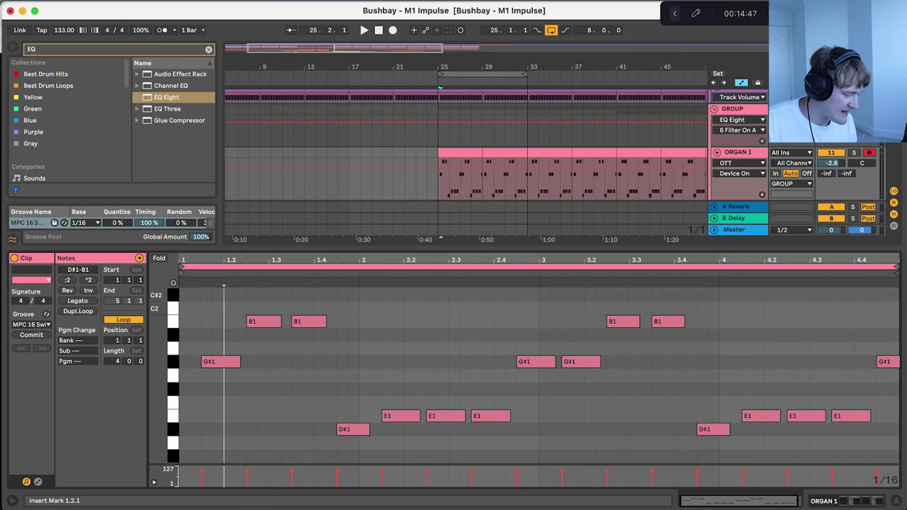
pyautogui.press('super+a')
pyautogui.moveTo(554, 365); pyautogui.dragTo(536, 367)
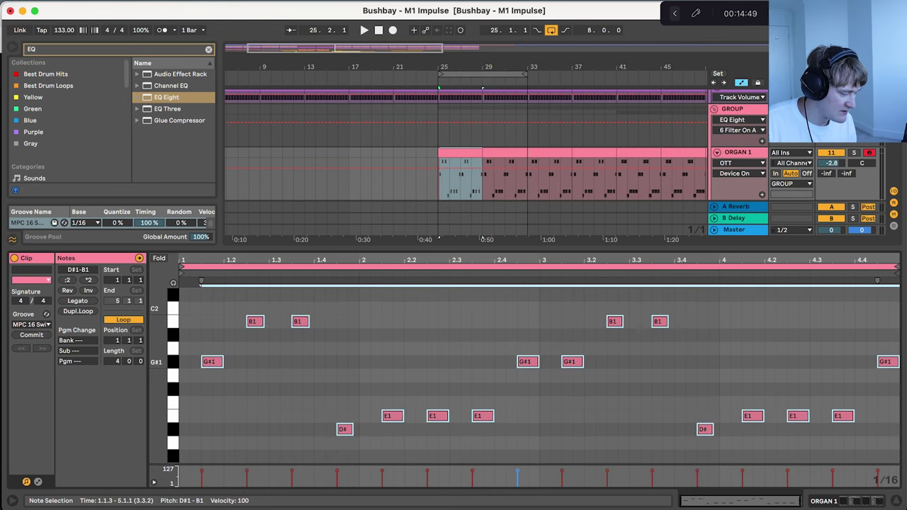
pyautogui.press('space')
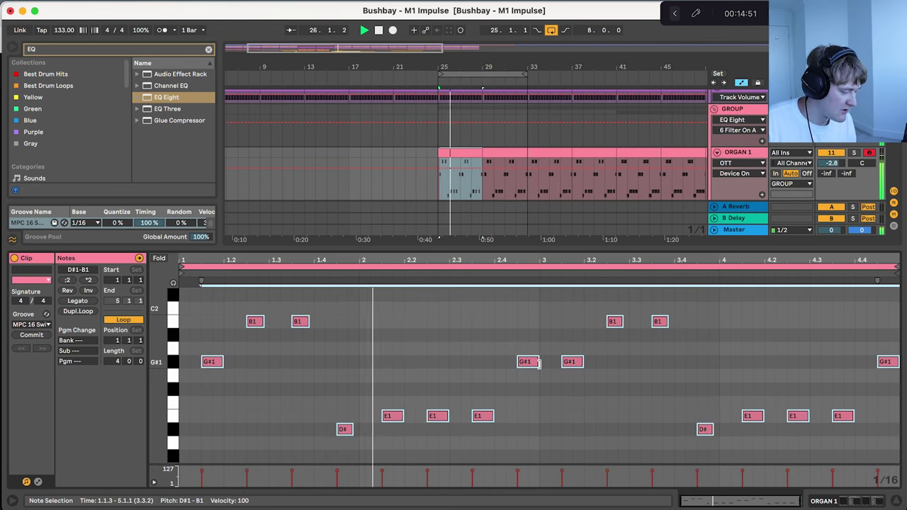
pyautogui.press('space')
# Lengthen all the organ notes so the G#1 notes last about three and a half sixteenths, and play the pattern
pyautogui.moveTo(539, 362); pyautogui.dragTo(555, 362)
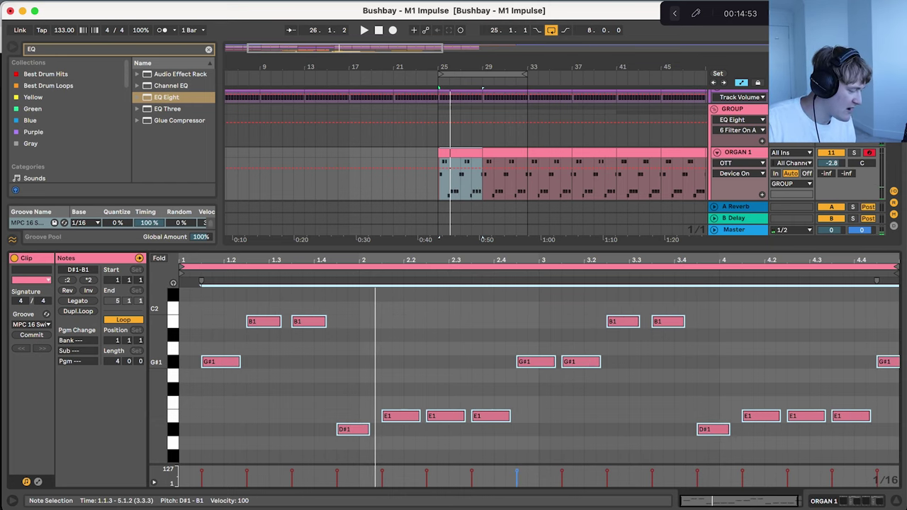
pyautogui.press('space')
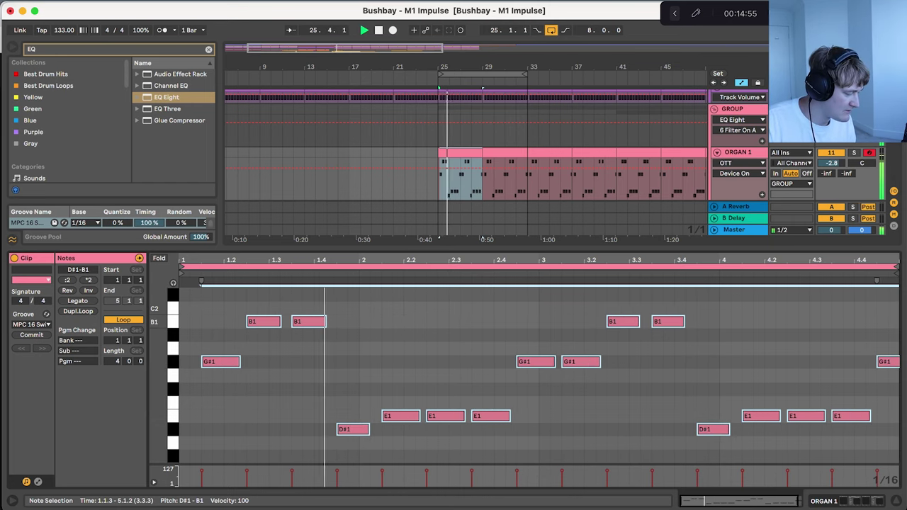
# Try all the organ notes about one sixteenth longer during playback, and undo the length change
pyautogui.moveTo(283, 323); pyautogui.dragTo(298, 324)
pyautogui.press('space')
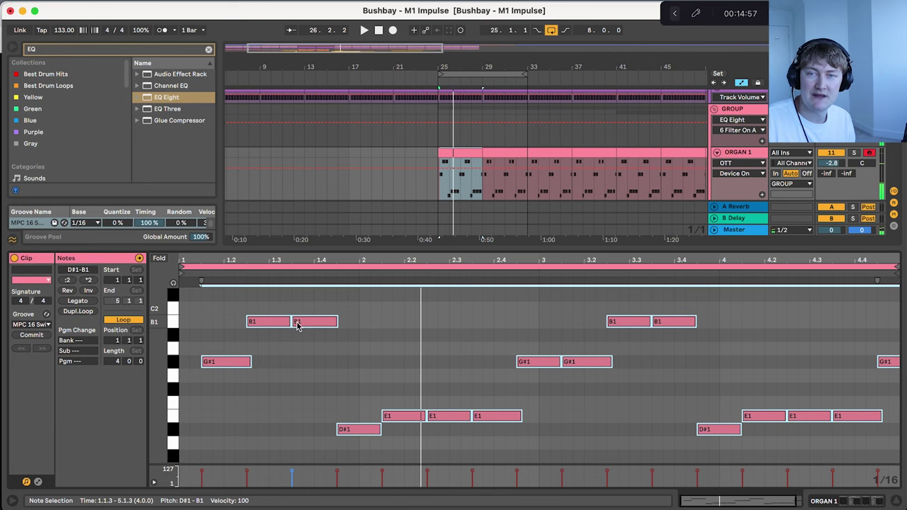
pyautogui.press('space')
pyautogui.press('super+z')
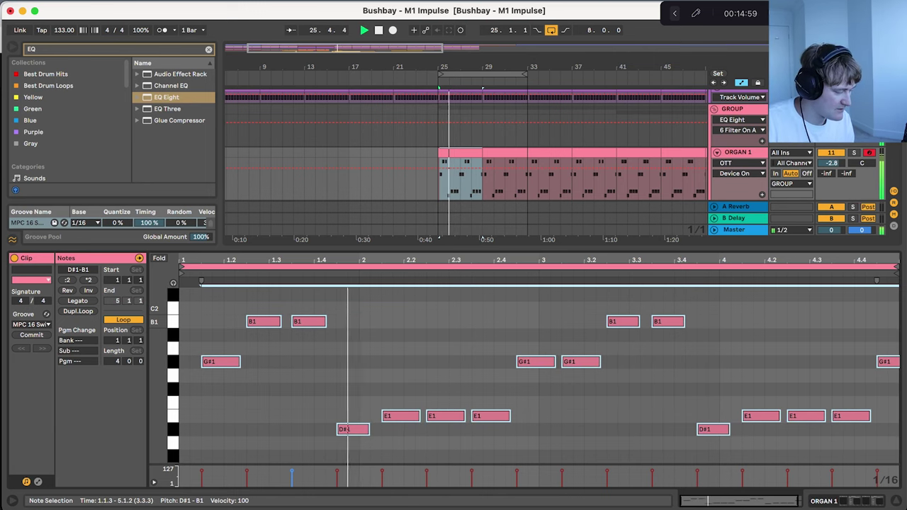
# Stop playback and examine the timing of the organ notes in the ORGAN 1 clip up close
pyautogui.press('space')
pyautogui.click(415, 319)
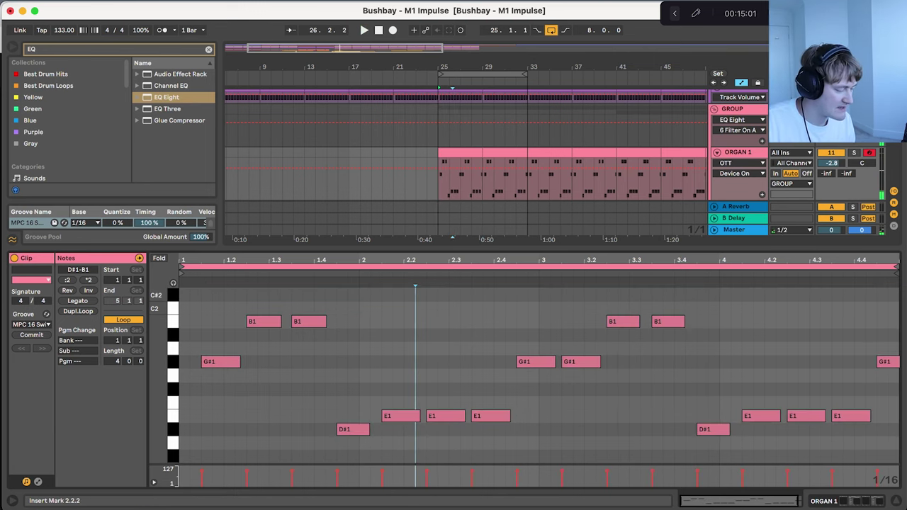
pyautogui.press('super+a')
pyautogui.press('z')
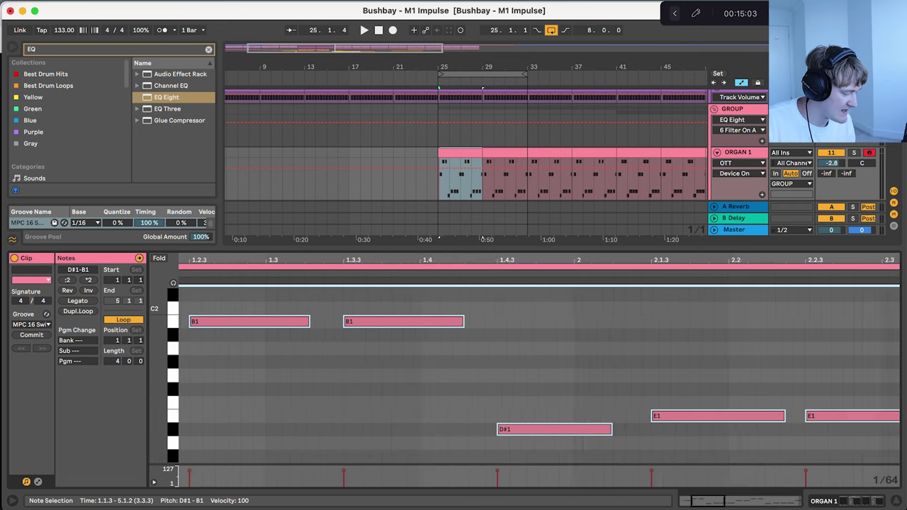
pyautogui.press('x')
pyautogui.click(426, 325)
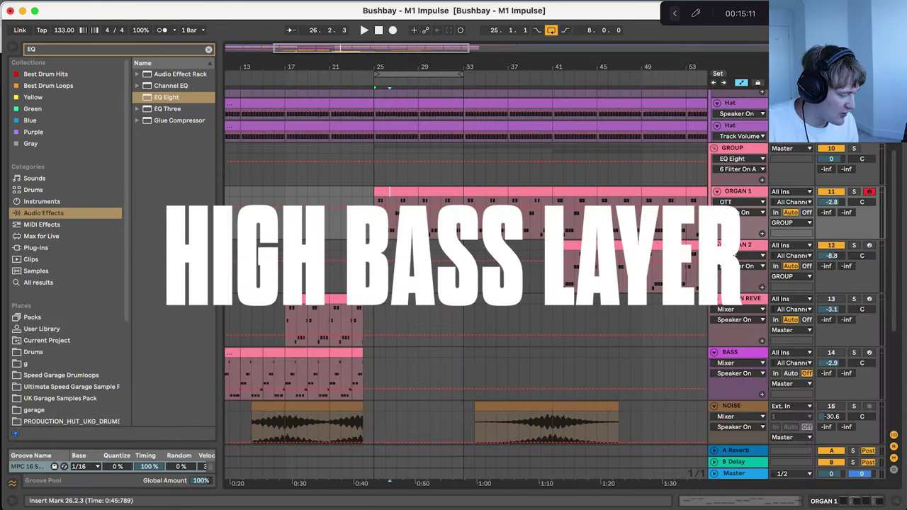
# Show the ORGAN 2 track's device chain and bring its clips starting at bar 41 into view
pyautogui.click(540, 245)
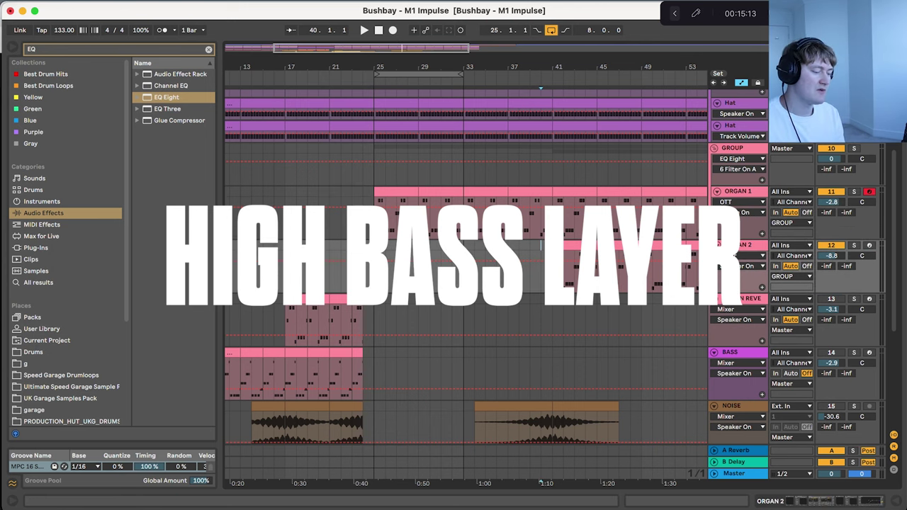
pyautogui.doubleClick(737, 245)
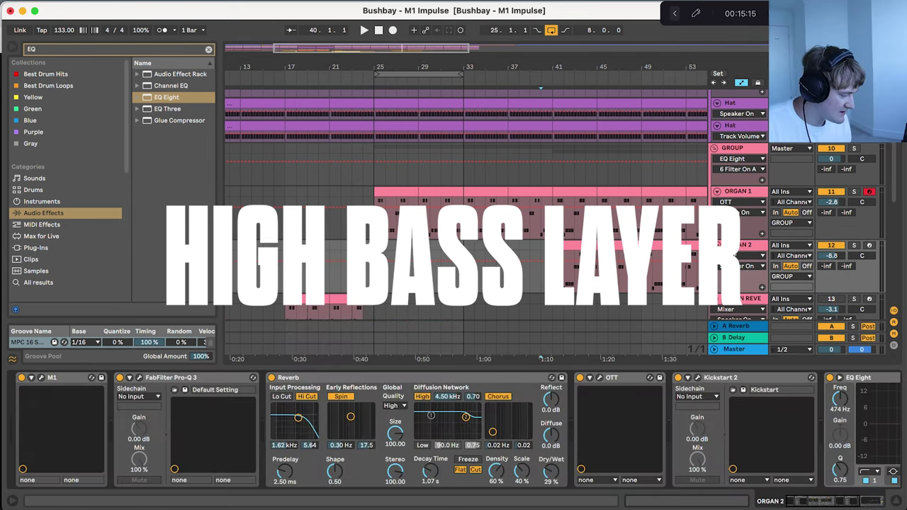
pyautogui.hscroll(1, 608, 202)
pyautogui.scroll(-1, 608, 202)
pyautogui.scroll(-1, 522, 231)
pyautogui.hscroll(1, 522, 232)
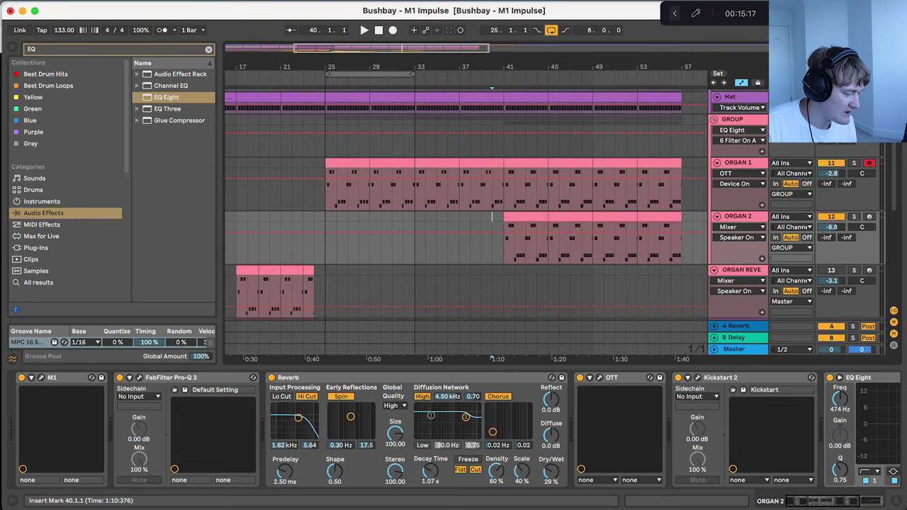
pyautogui.scroll(2, 492, 216)
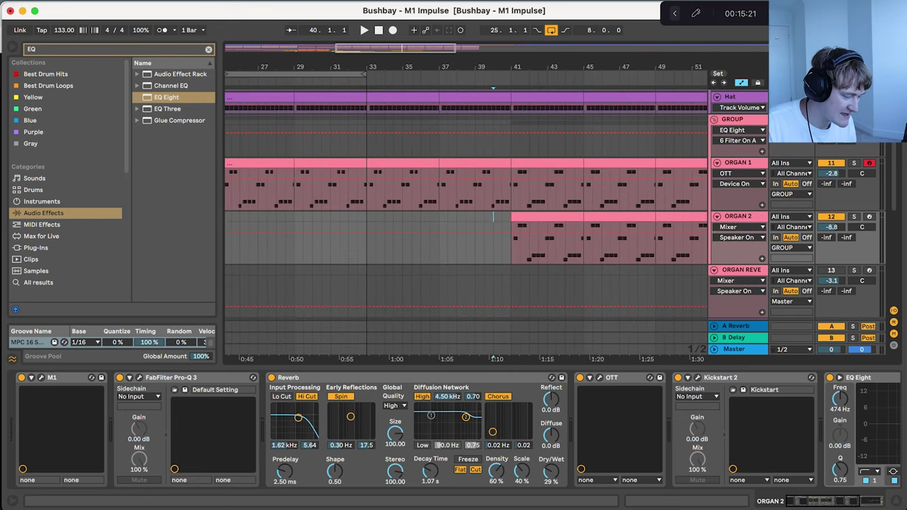
# Solo ORGAN 2, play it from bar 41, and check the FabFilter Pro-Q 3 curve on the track
pyautogui.click(853, 216)
pyautogui.click(511, 257)
pyautogui.press('space')
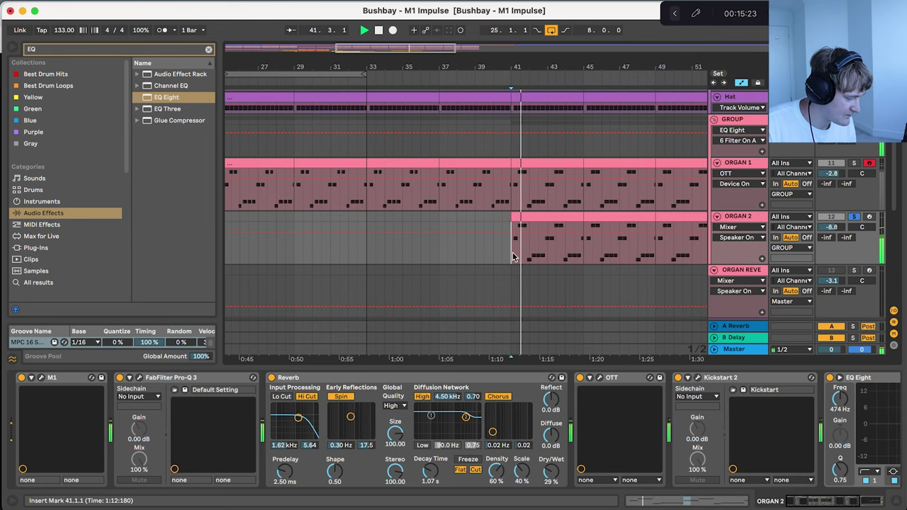
pyautogui.click(139, 378)
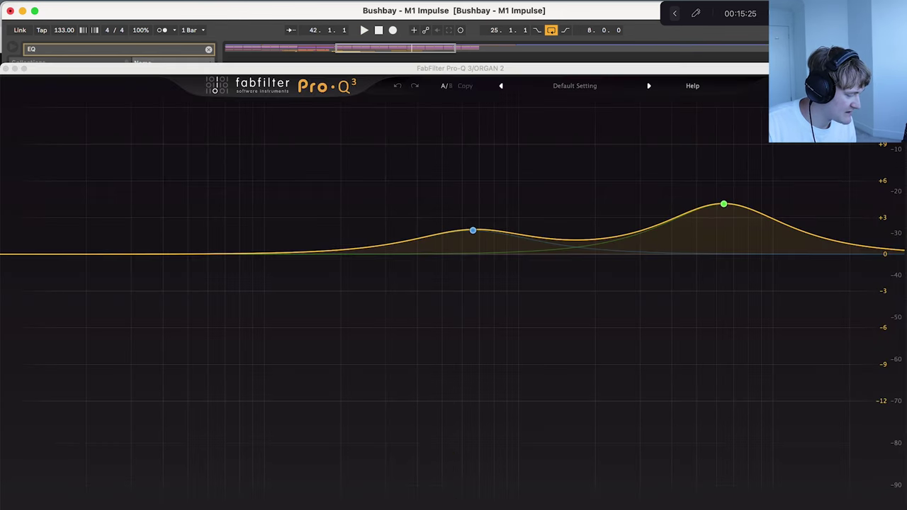
pyautogui.press('super+alt+p')
pyautogui.press('Return')
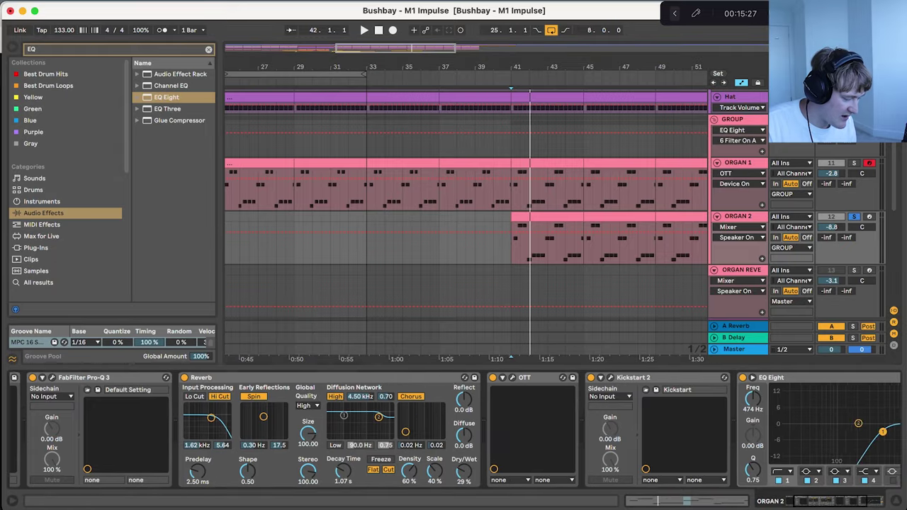
# Set the low-cut frequency of EQ Eight on ORGAN 2 to 484 Hz and start playback
pyautogui.moveTo(708, 431); pyautogui.dragTo(709, 431)
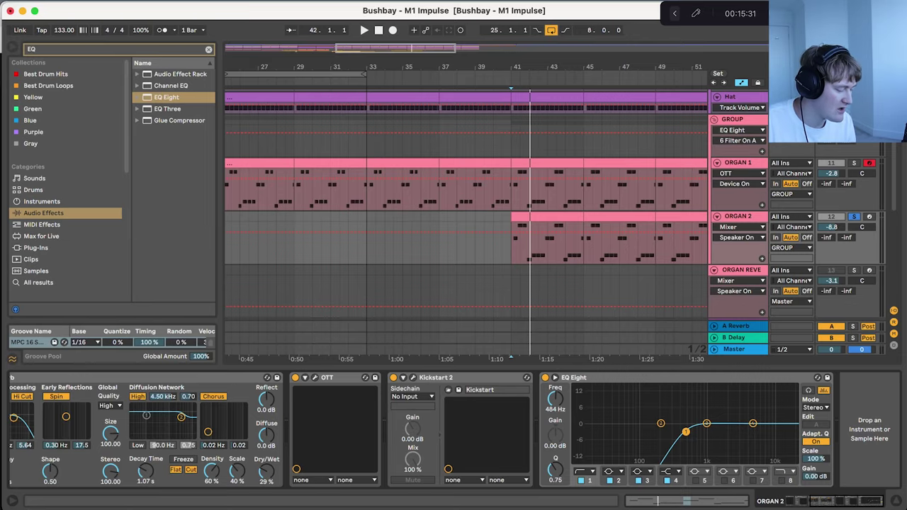
pyautogui.hscroll(-3, 459, 312)
pyautogui.press('space')
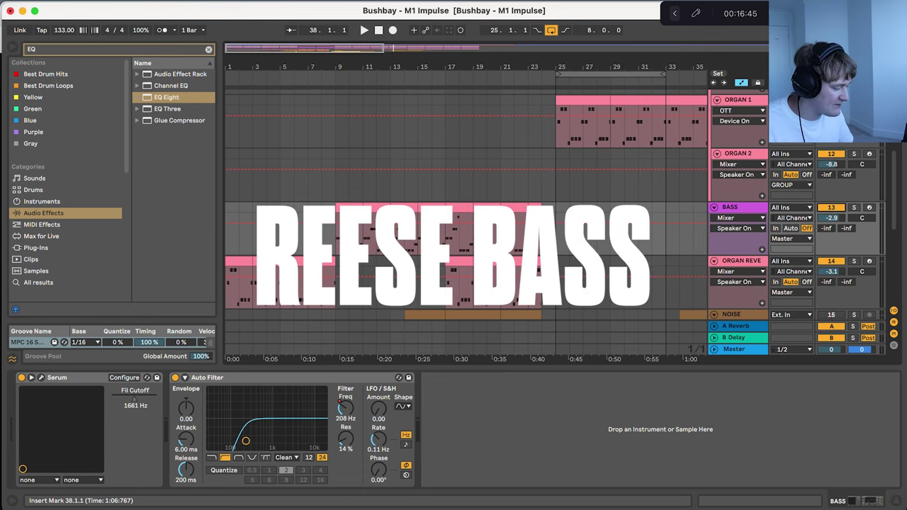
# Play the BASS track from bar 9 and open its Serum patch with the whole synth in view
pyautogui.click(336, 233)
pyautogui.press('space')
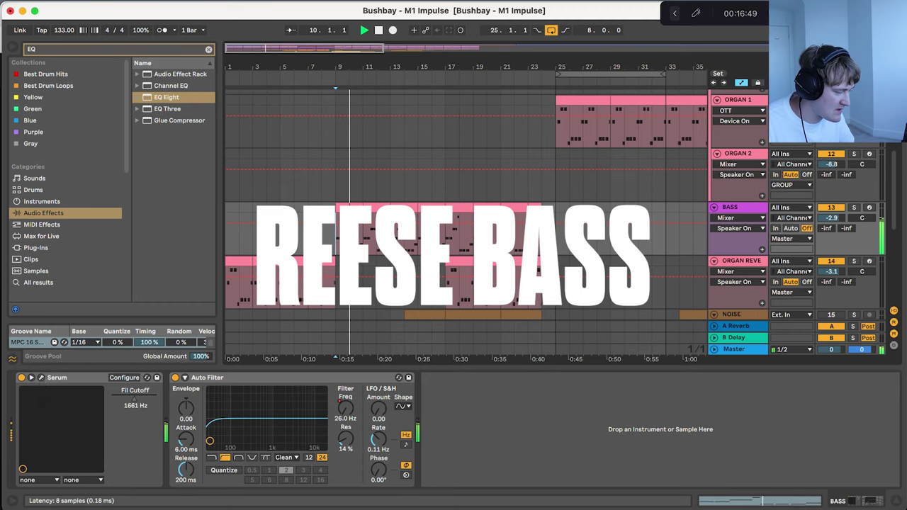
pyautogui.click(41, 377)
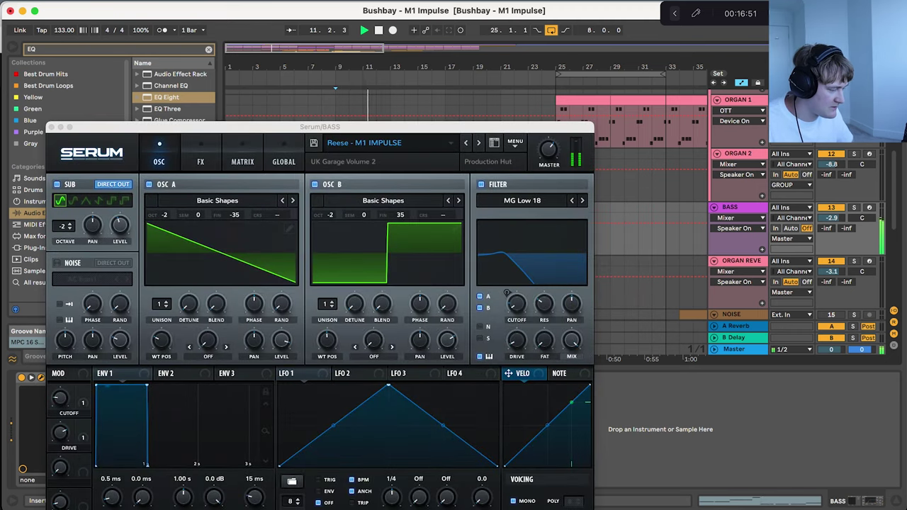
pyautogui.moveTo(320, 127); pyautogui.dragTo(333, 65)
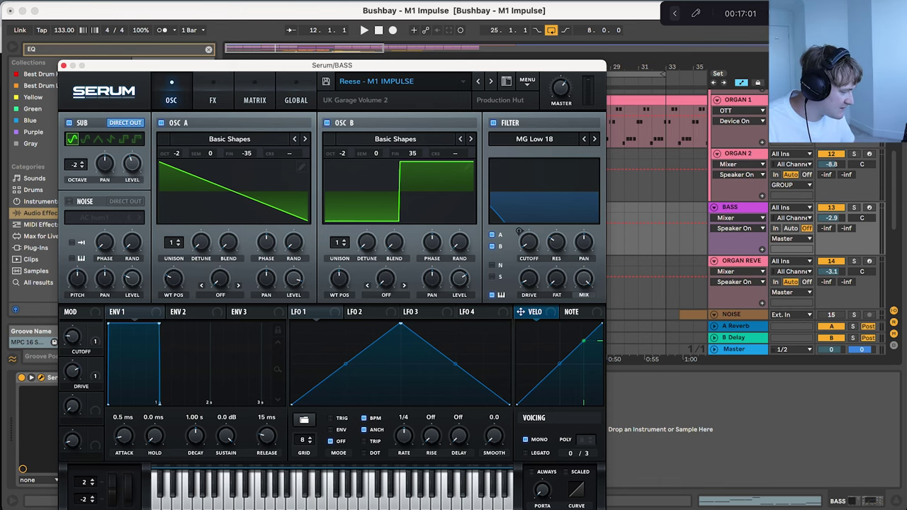
# Review the effects rack of the Serum Reese patch, return to its oscillators, and listen to the bass before hiding the synth
pyautogui.click(213, 95)
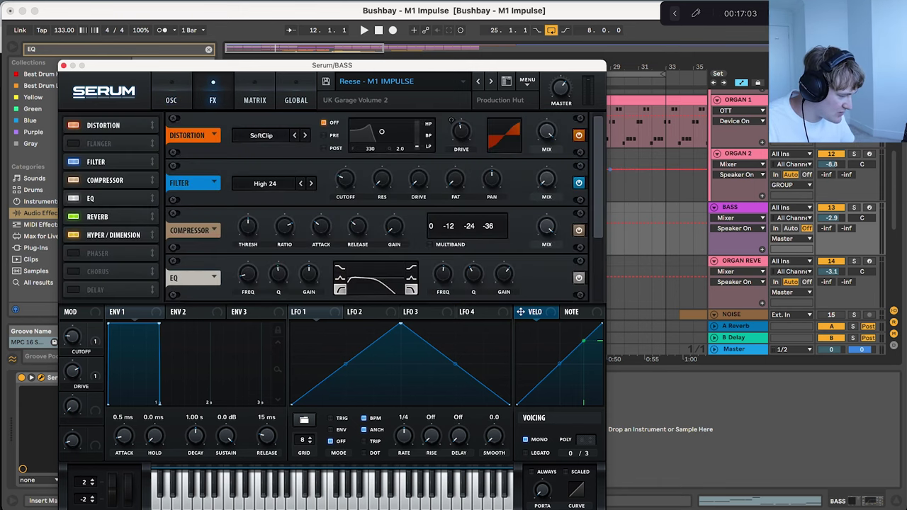
pyautogui.scroll(-3, 599, 190)
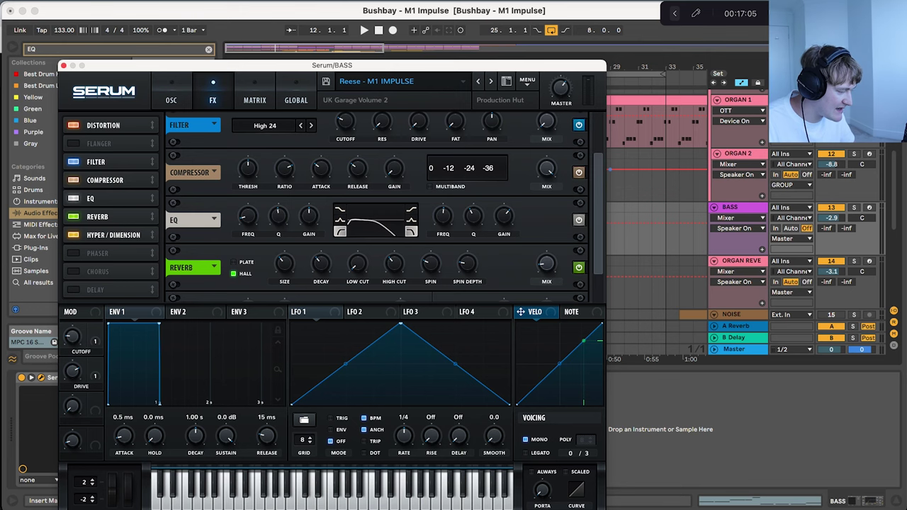
pyautogui.scroll(3, 376, 209)
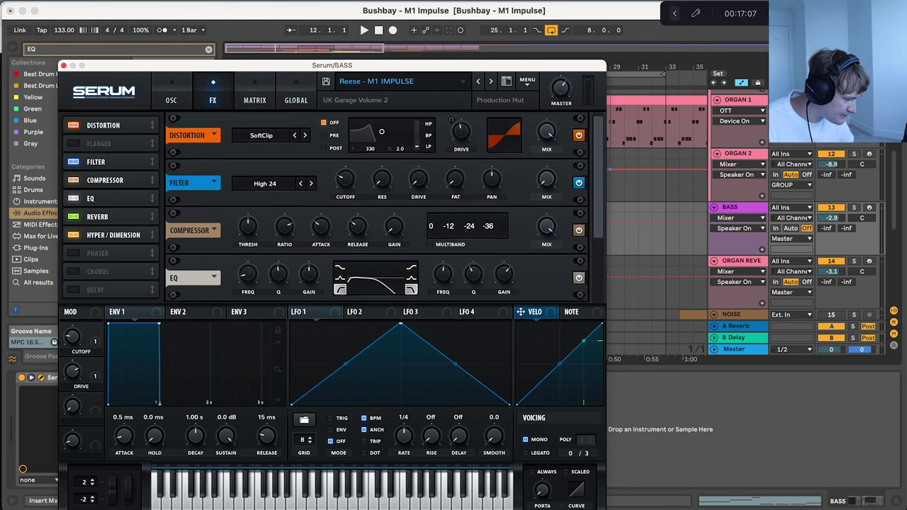
pyautogui.click(171, 96)
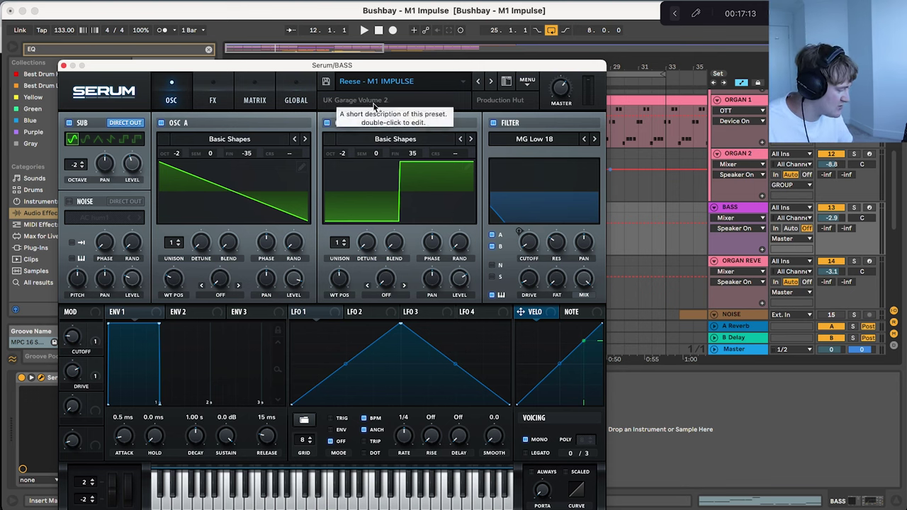
pyautogui.press('space')
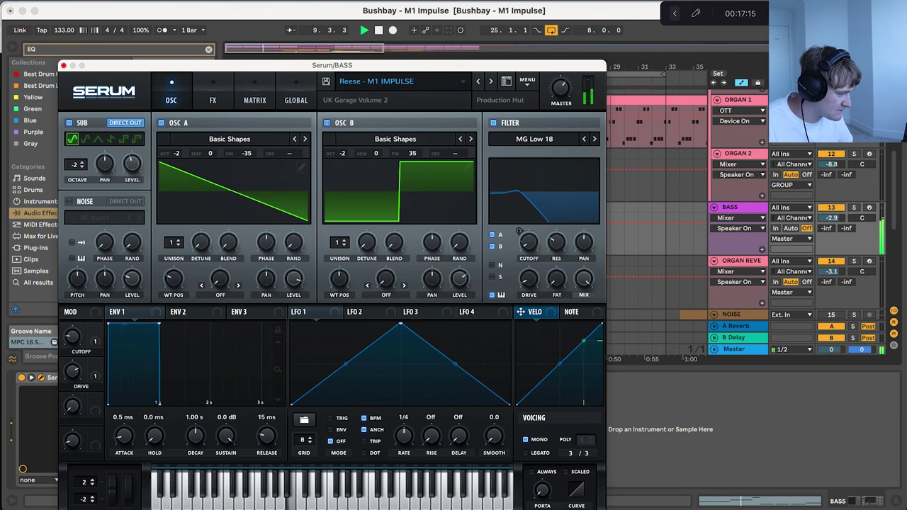
pyautogui.press('alt+super+p')
pyautogui.press('space')
# Compare the notes of the first ORGAN 1 clip with those of the first BASS clip, and play the bass pattern
pyautogui.doubleClick(582, 100)
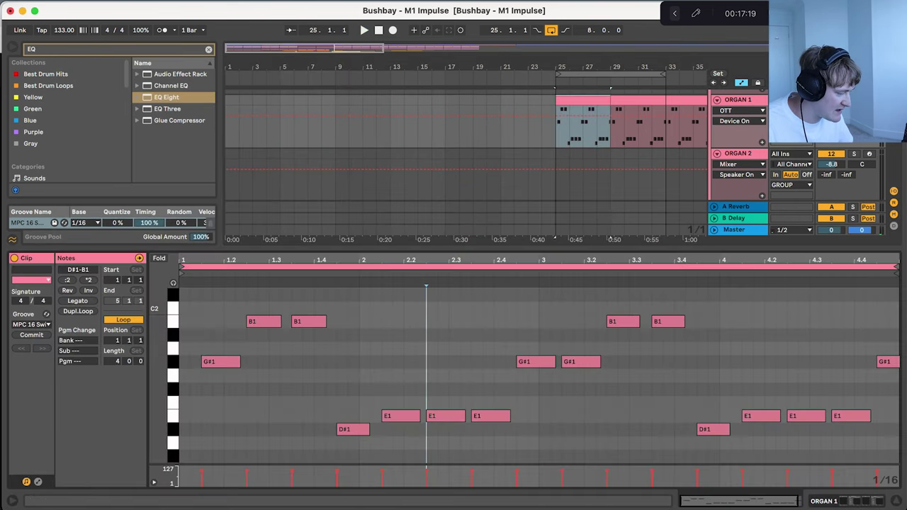
pyautogui.press('alt+super+l')
pyautogui.click(348, 207)
pyautogui.press('super+alt+l')
pyautogui.press('space')
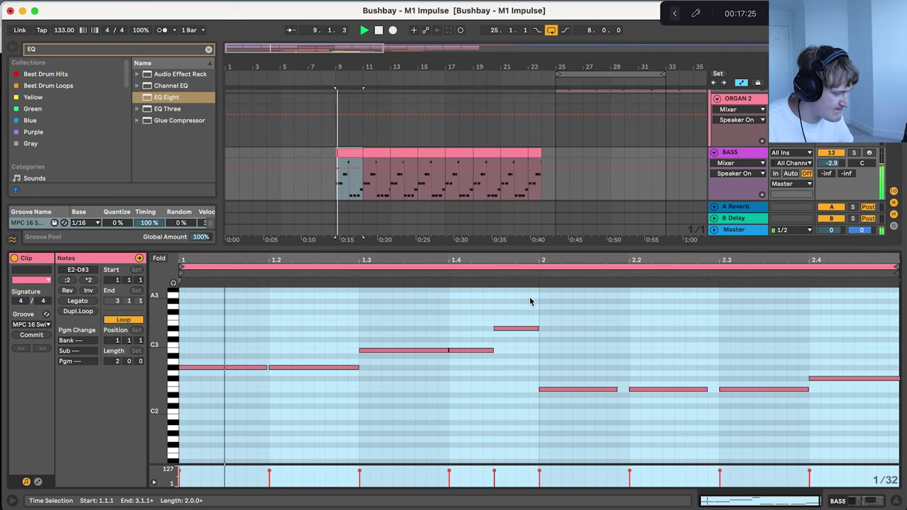
# Solo the ORGAN REVERB track and play the arrangement from bar 1
pyautogui.press('s')
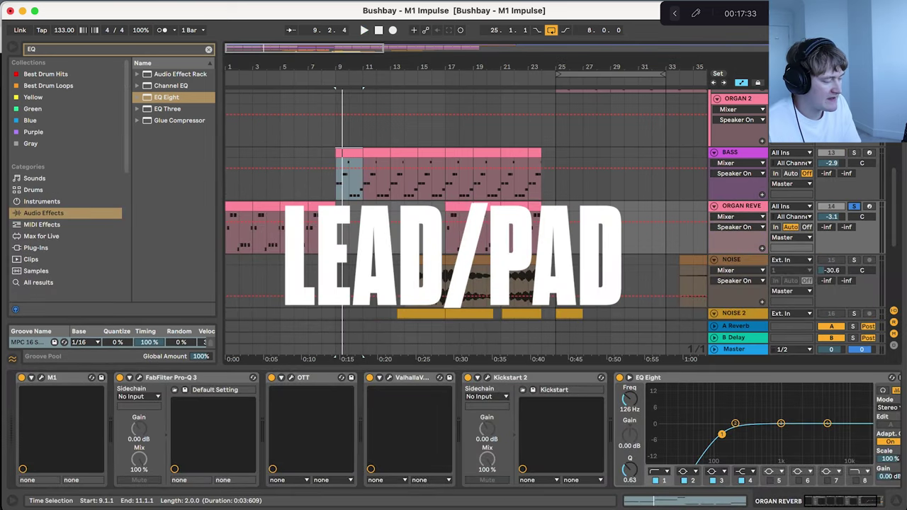
pyautogui.press('space')
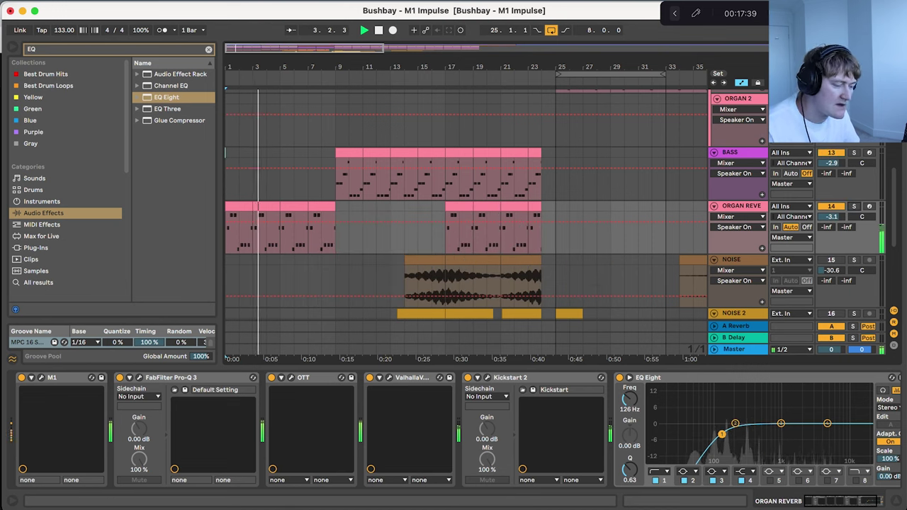
# Compare the device chains of the ORGAN 2 and ORGAN 1 tracks
pyautogui.scroll(2, 465, 212)
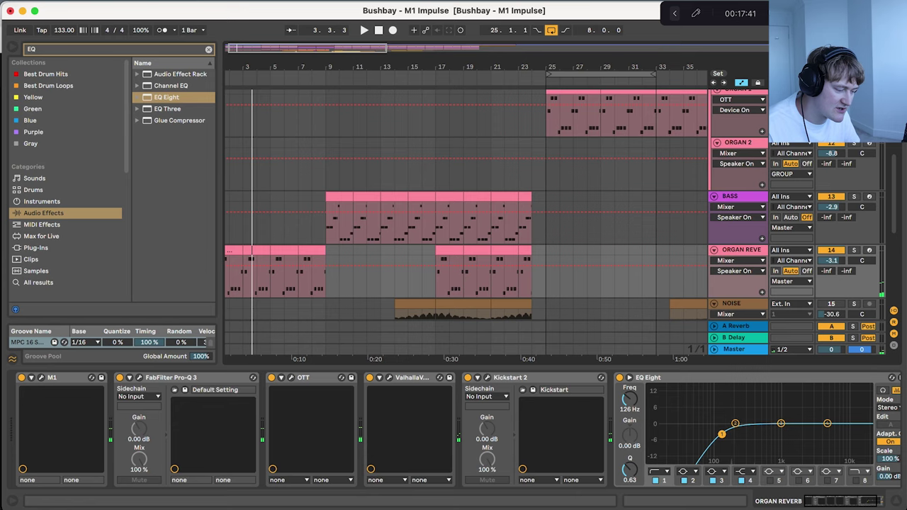
pyautogui.click(739, 144)
pyautogui.scroll(-2, 465, 212)
pyautogui.scroll(2, 465, 205)
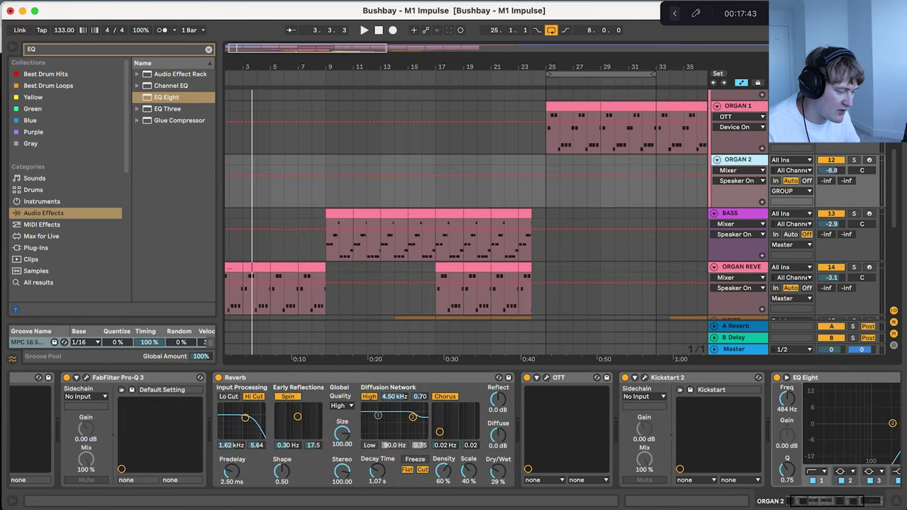
pyautogui.click(739, 103)
pyautogui.scroll(-1, 466, 205)
pyautogui.scroll(-1, 466, 206)
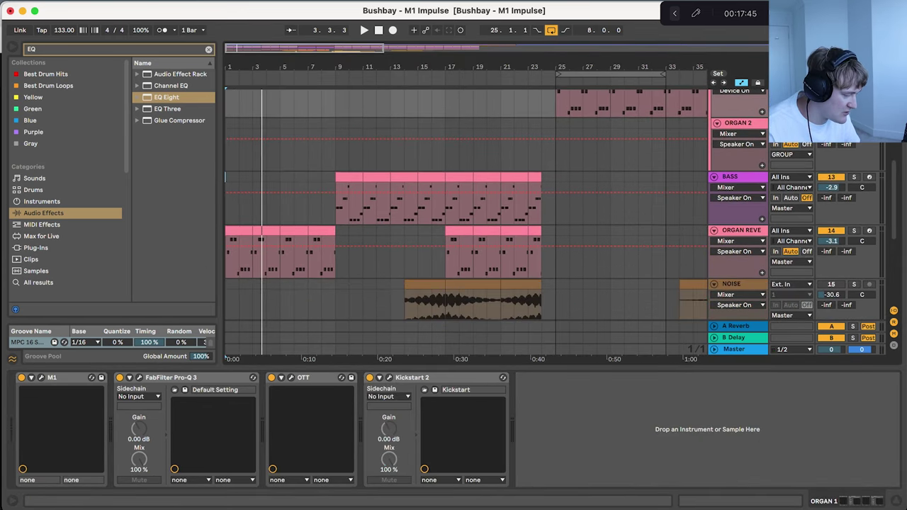
# Solo the ORGAN REVERB track with its opening bars enlarged, and listen to the pattern from bar 1
pyautogui.click(738, 231)
pyautogui.press('+')
pyautogui.press('+')
pyautogui.press('s')
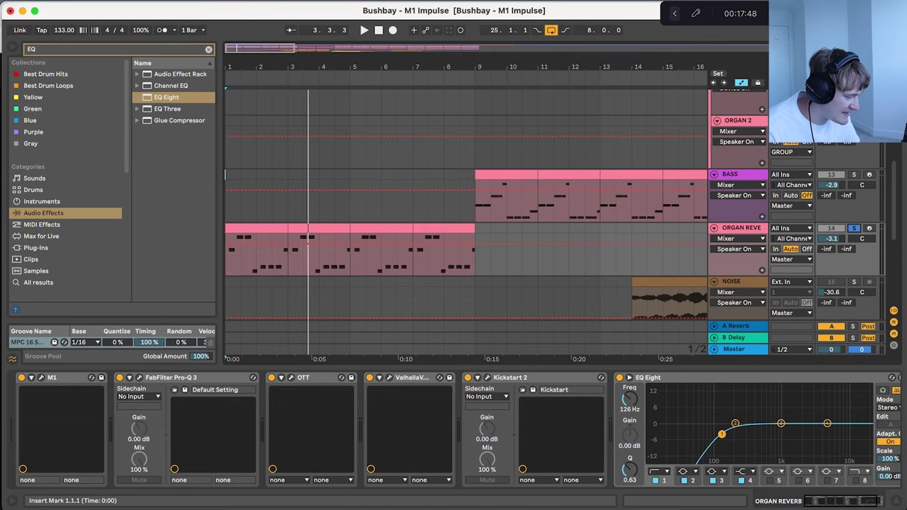
pyautogui.press('space')
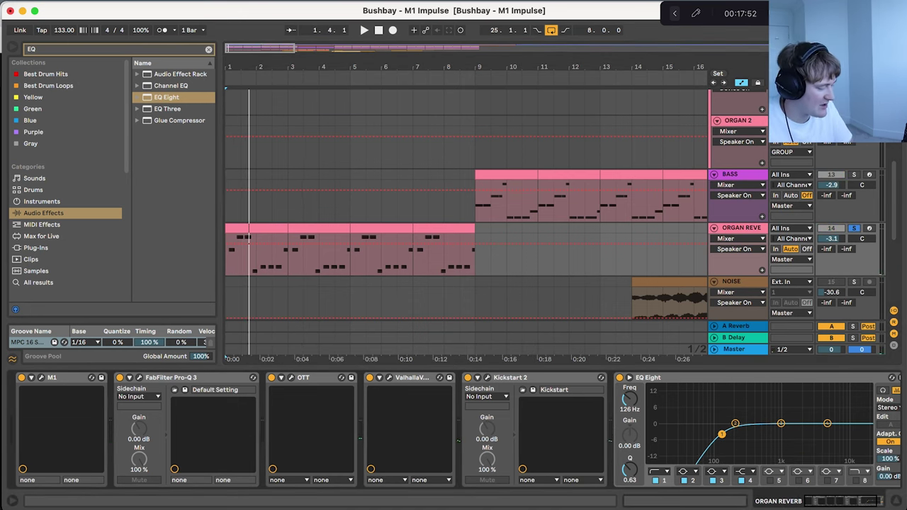
# Check the ValhallaVintageVerb settings on ORGAN REVERB, and add Ableton's Reverb effect to the track at 100% dry/wet
pyautogui.click(389, 377)
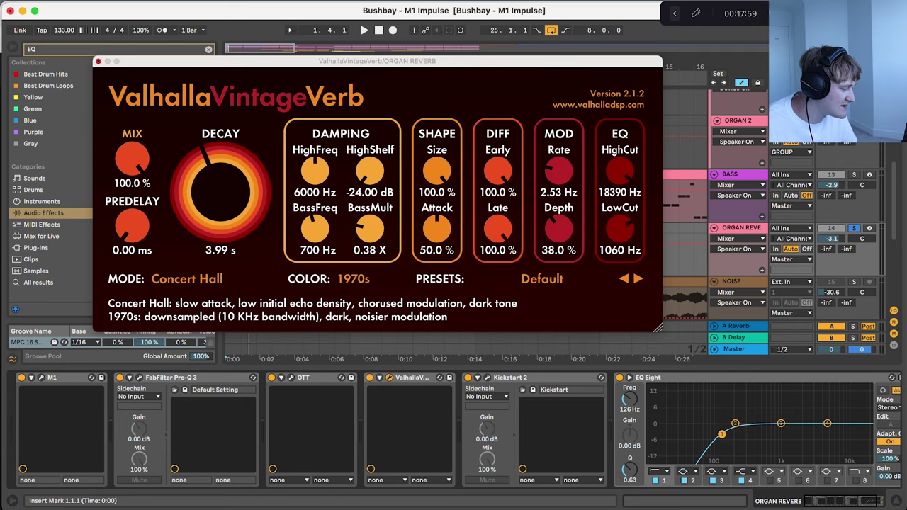
pyautogui.click(98, 61)
pyautogui.press('super+f')
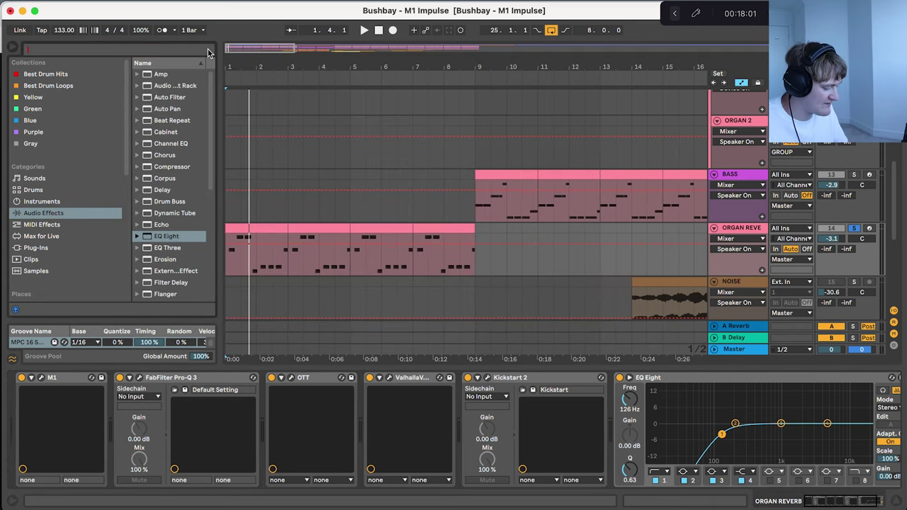
pyautogui.write('REV')
pyautogui.doubleClick(165, 108)
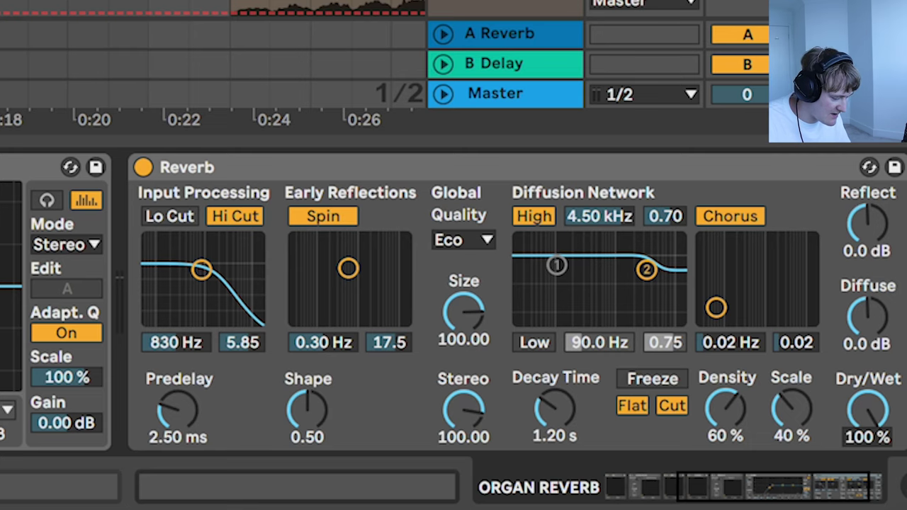
# Set the new Reverb's decay time to 4.34 s and play the organ with ValhallaVintageVerb bypassed
pyautogui.moveTo(545, 418); pyautogui.dragTo(546, 330)
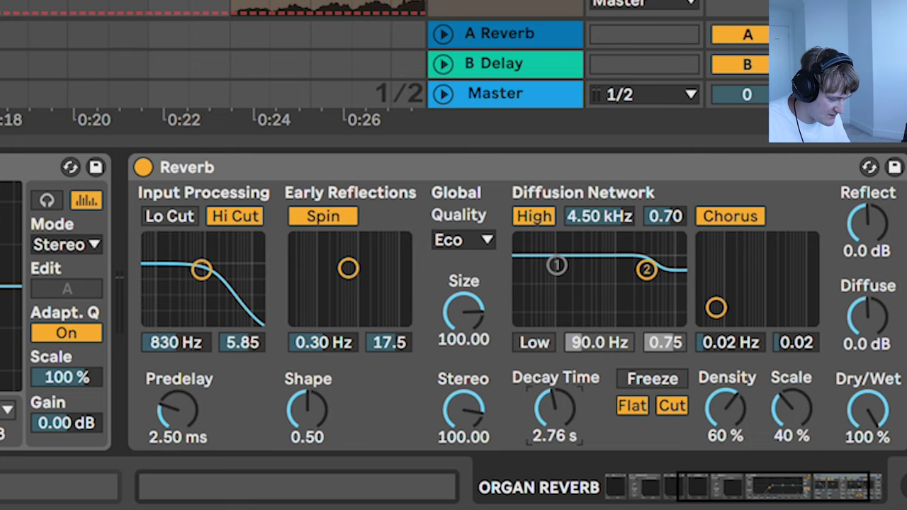
pyautogui.moveTo(554, 409); pyautogui.dragTo(554, 403)
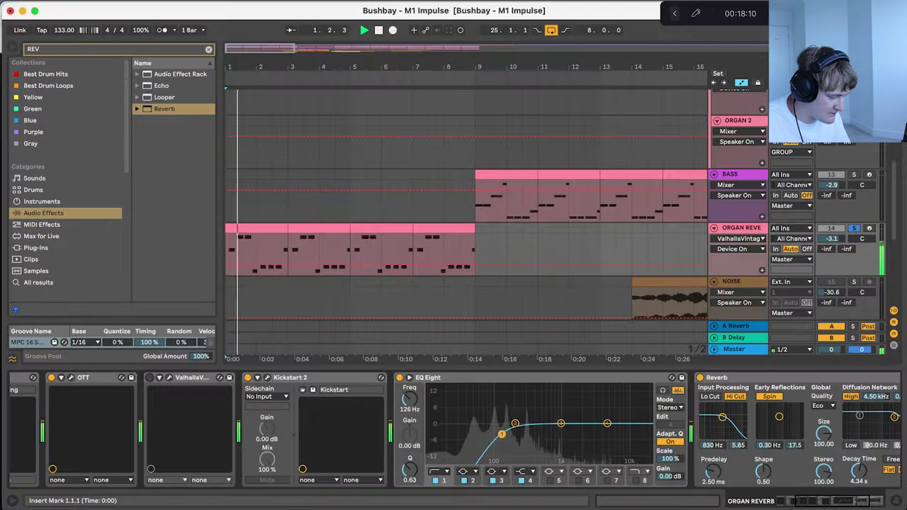
pyautogui.hscroll(3, 454, 429)
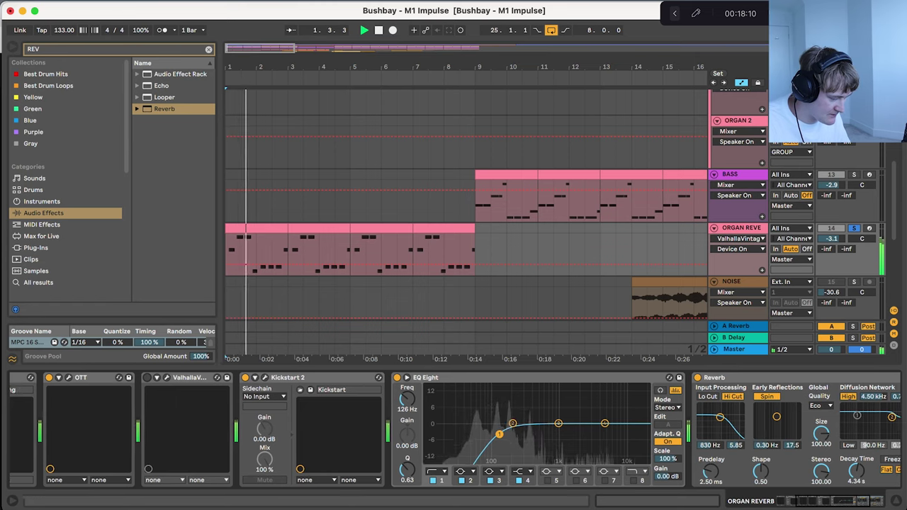
# Move the Reverb on ORGAN REVERB to directly after ValhallaVintageVerb, ahead of Kickstart 2, and replay the organ
pyautogui.press('space')
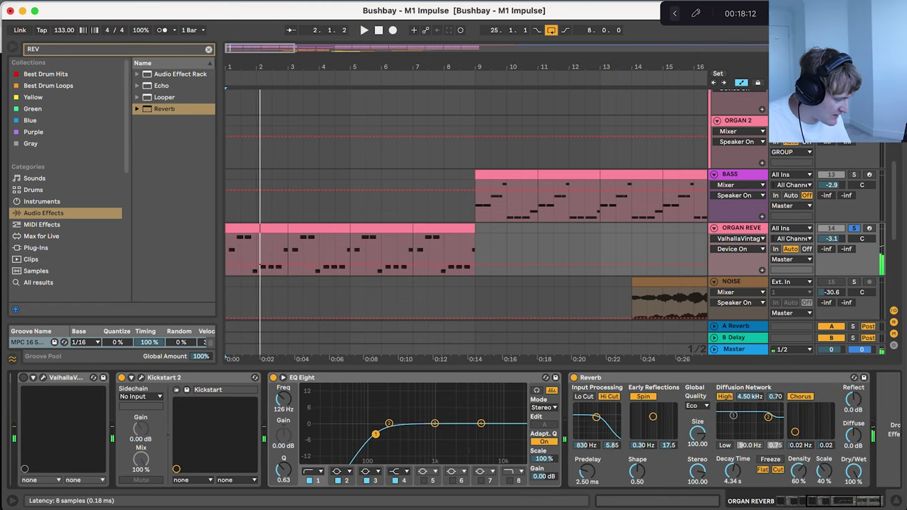
pyautogui.moveTo(624, 377); pyautogui.dragTo(116, 425)
pyautogui.press('space')
pyautogui.hscroll(-2, 453, 429)
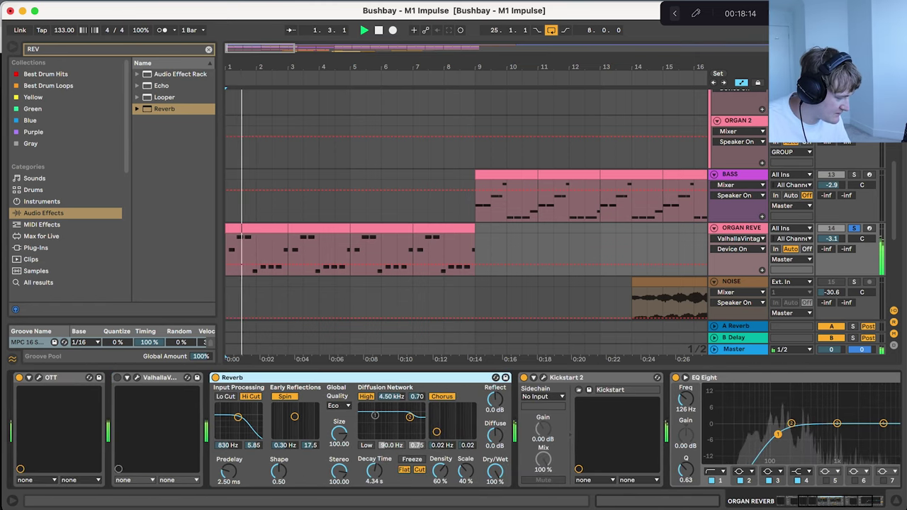
# Enable the Reverb's low cut with the input filter at 3.02 kHz, and set its quality to Mid
pyautogui.click(225, 396)
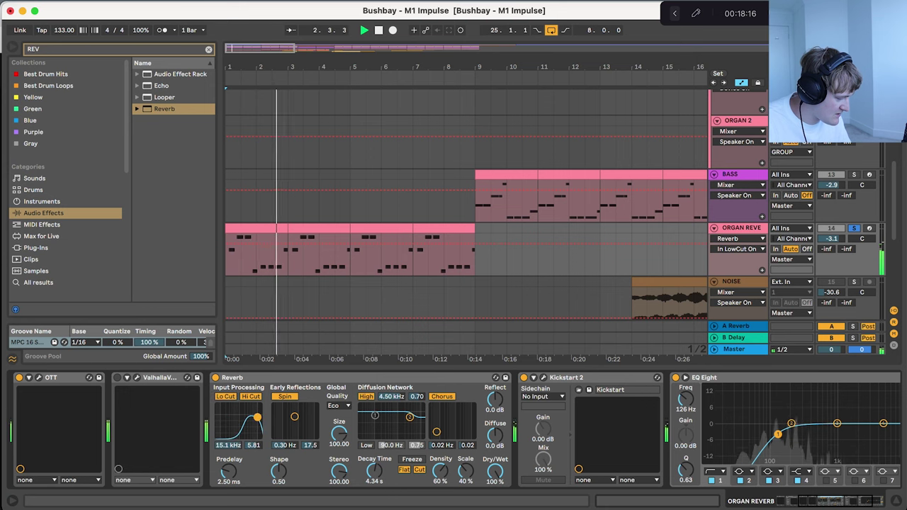
pyautogui.click(338, 406)
pyautogui.click(333, 423)
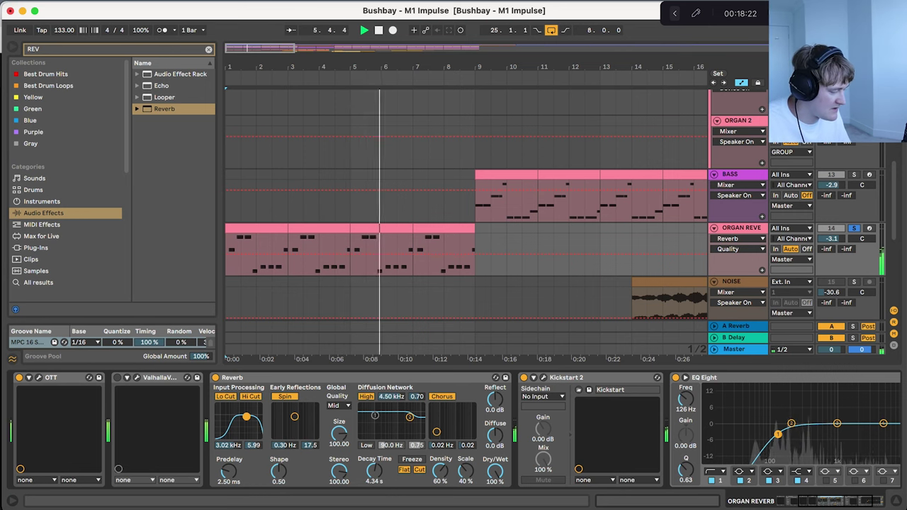
# Return to ValhallaVintageVerb on ORGAN REVERB by switching it back on
pyautogui.click(232, 377)
pyautogui.click(117, 377)
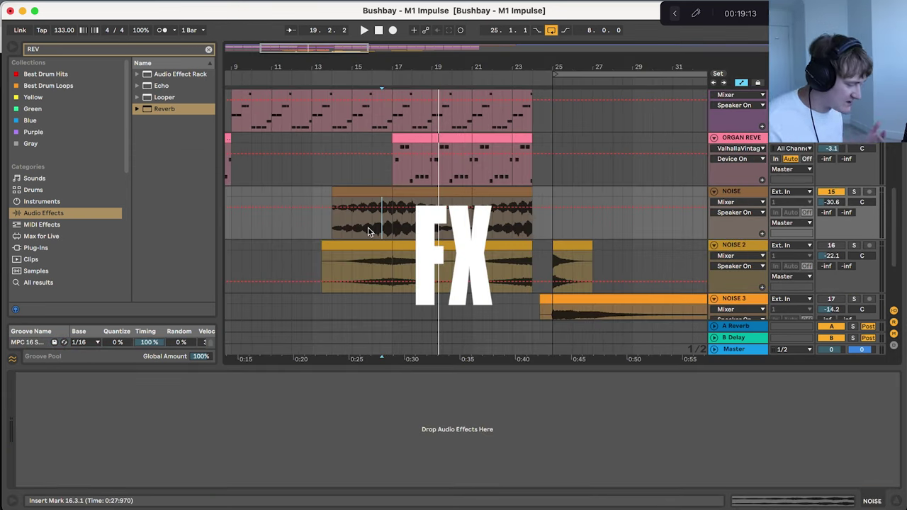
# Play the NOISE track from bar 15.3, and activate NOISE 2 and play it from bar 16
pyautogui.click(363, 231)
pyautogui.scroll(3, 364, 231)
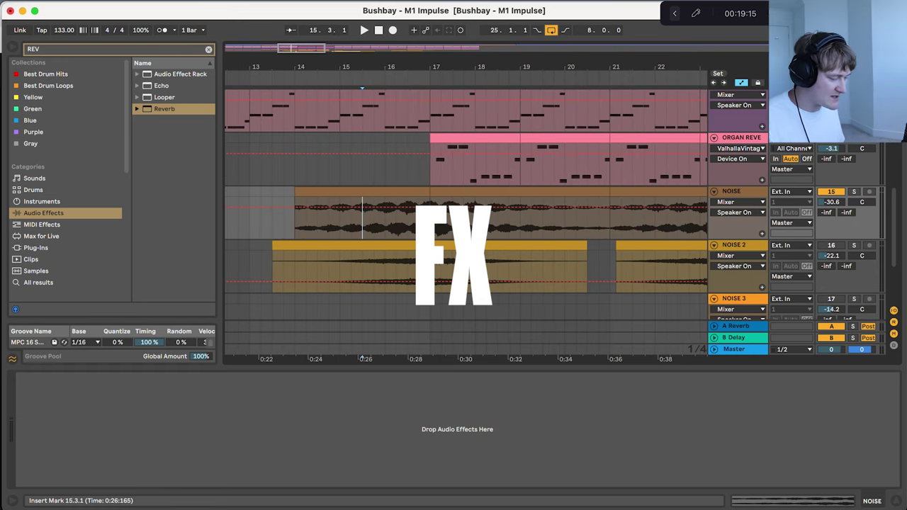
pyautogui.press('space')
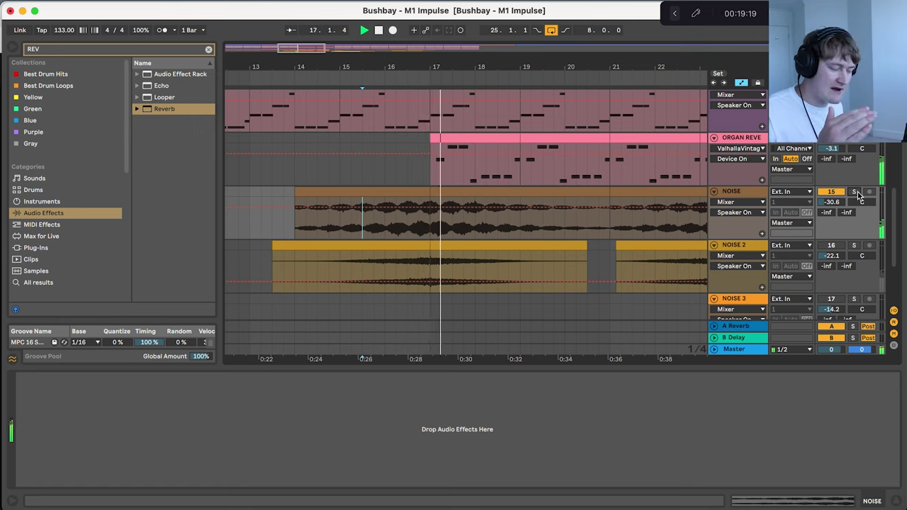
pyautogui.scroll(-1, 857, 194)
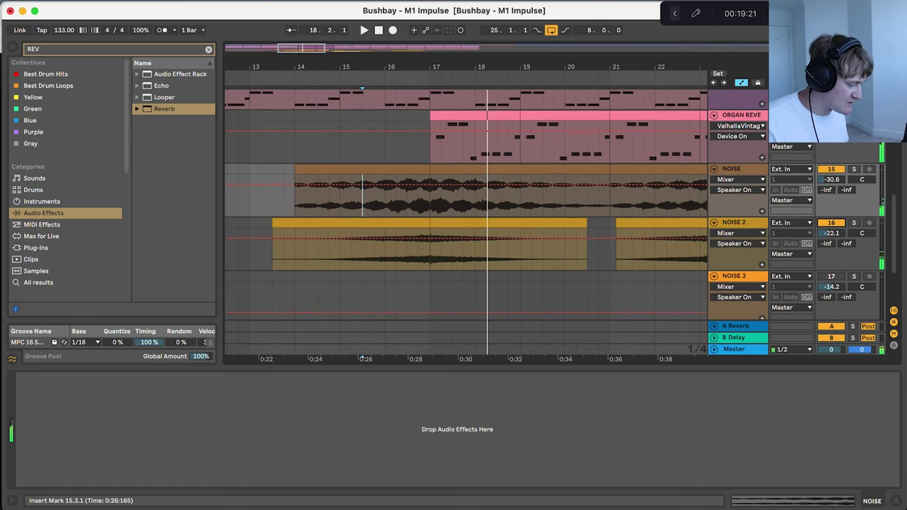
pyautogui.click(385, 245)
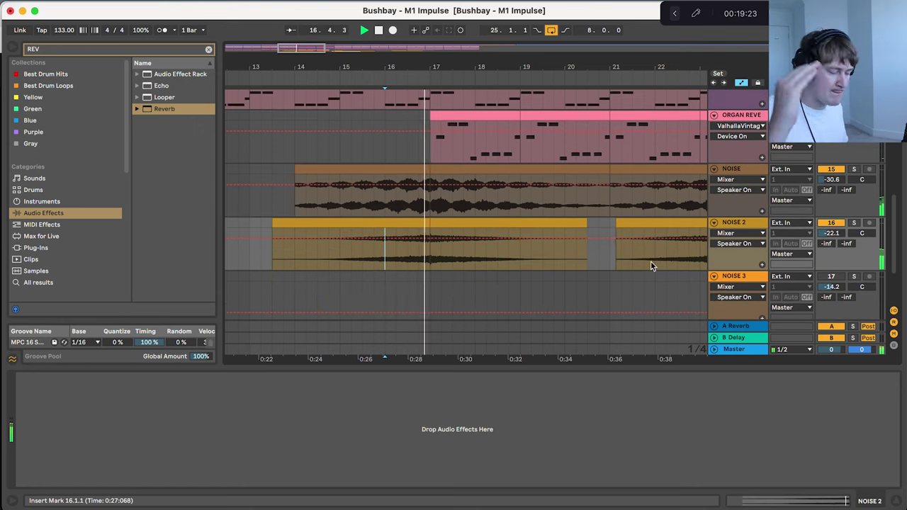
# Activate the NOISE 3 track and play its impact from bar 24.3
pyautogui.scroll(-4, 651, 261)
pyautogui.press('-')
pyautogui.press('-')
pyautogui.press('-')
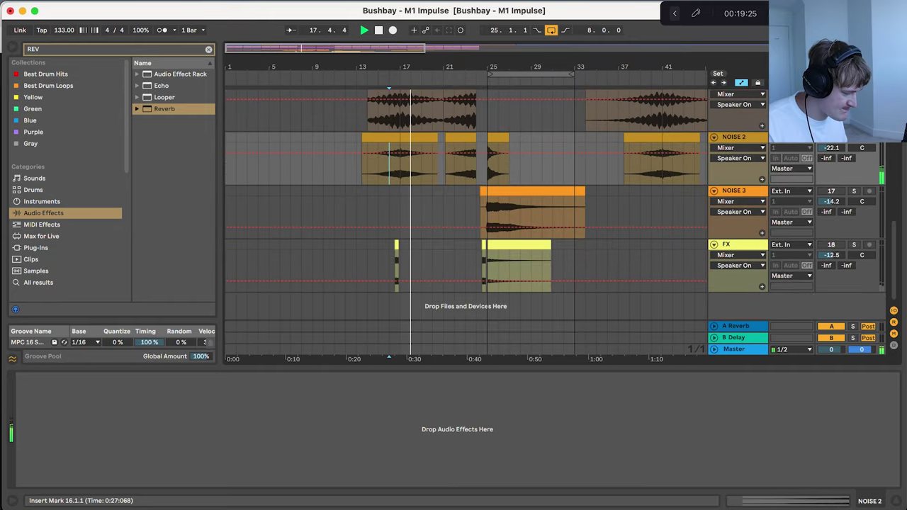
pyautogui.press('+')
pyautogui.press('+')
pyautogui.scroll(1, 466, 213)
pyautogui.hscroll(2, 466, 213)
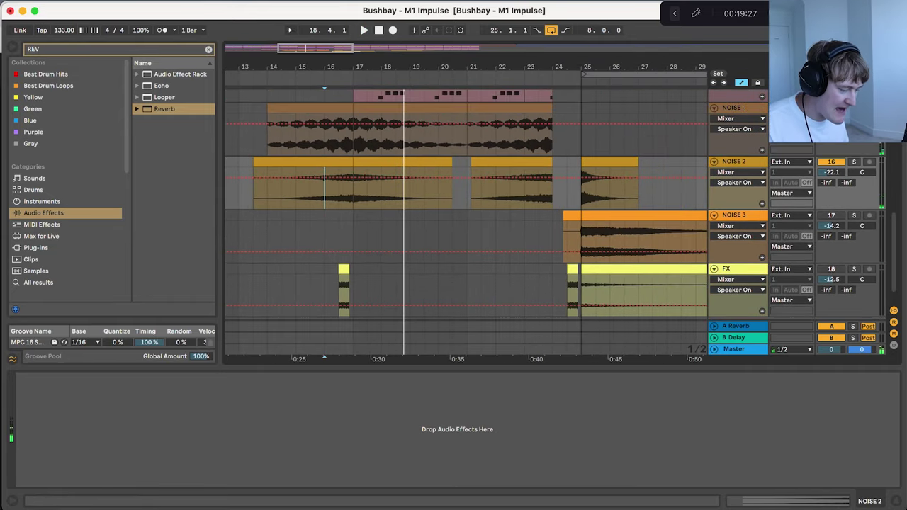
pyautogui.click(572, 242)
pyautogui.press('space')
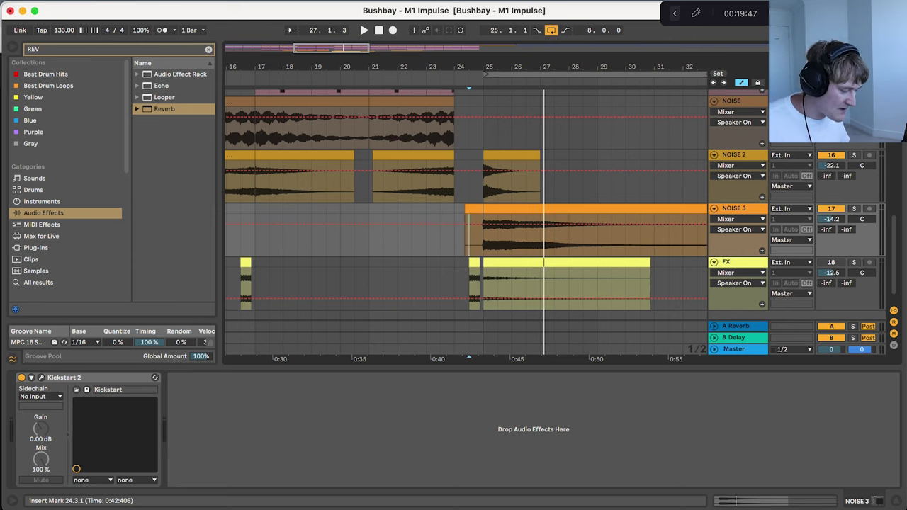
# Activate the FX track and play its hits from bar 24 with its Delay, EQ Eight and Wider chain shown
pyautogui.click(459, 262)
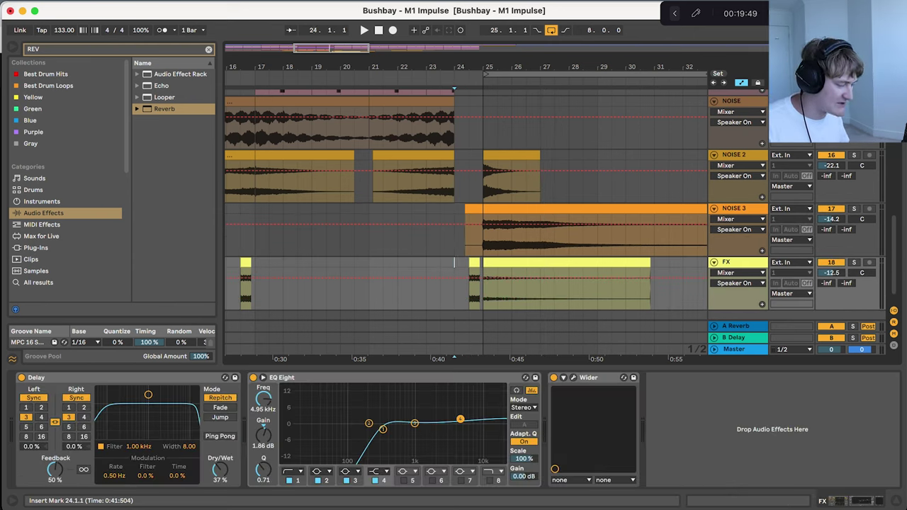
pyautogui.press('space')
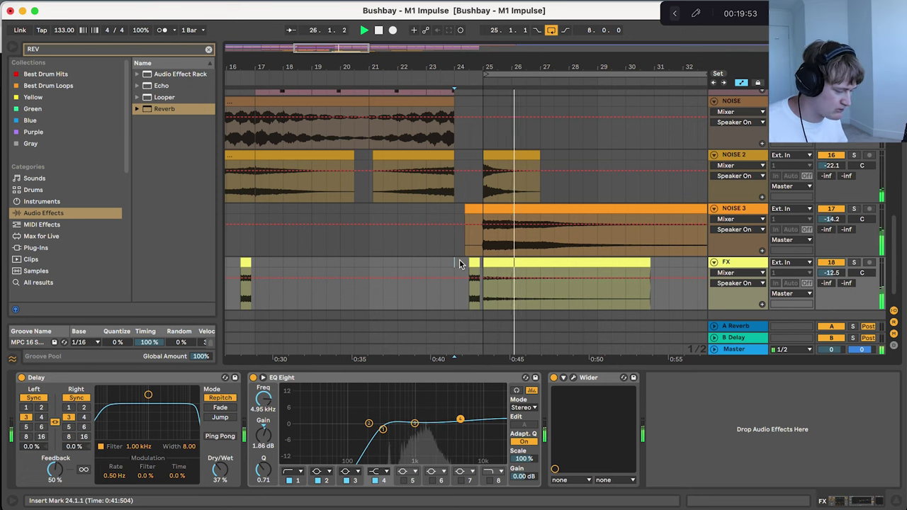
pyautogui.scroll(-4, 518, 278)
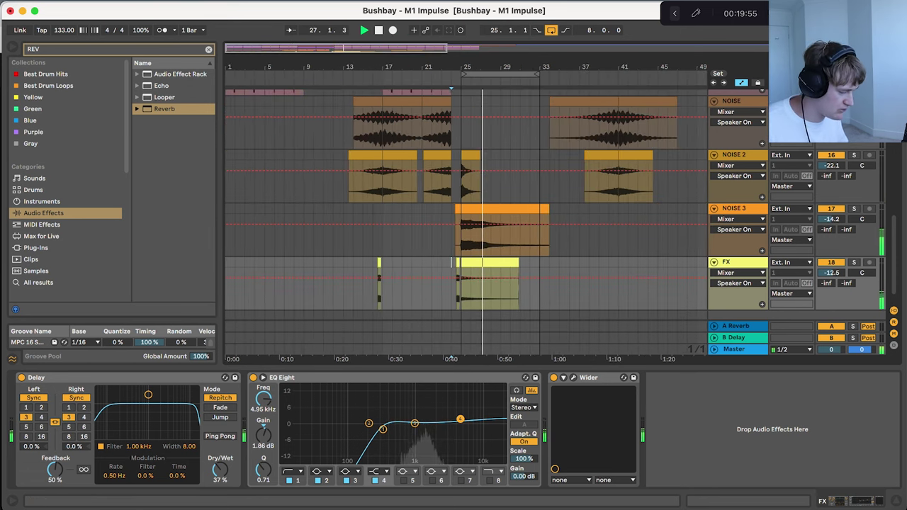
# Return to the vocals track above the drums and show its EQ Eight and Reverb devices
pyautogui.press('super+alt+l')
pyautogui.scroll(8, 532, 362)
pyautogui.hscroll(1, 535, 365)
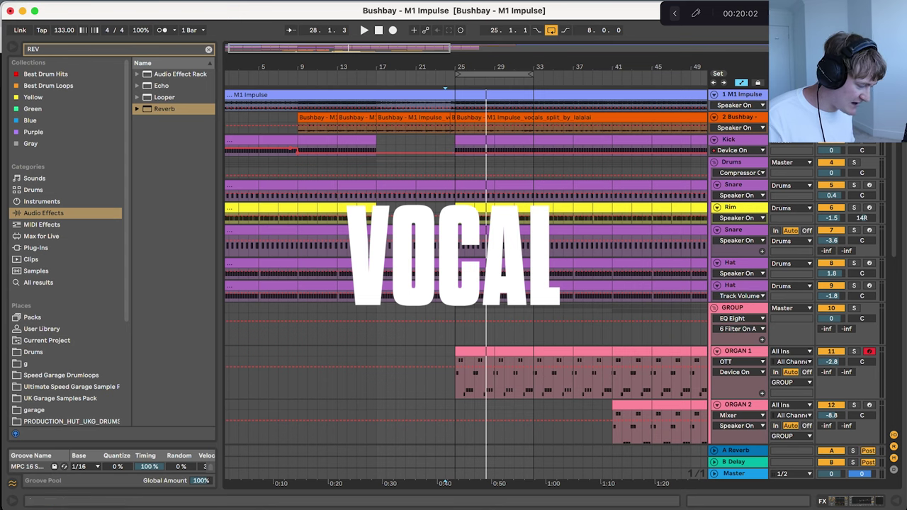
pyautogui.press('super+alt+l')
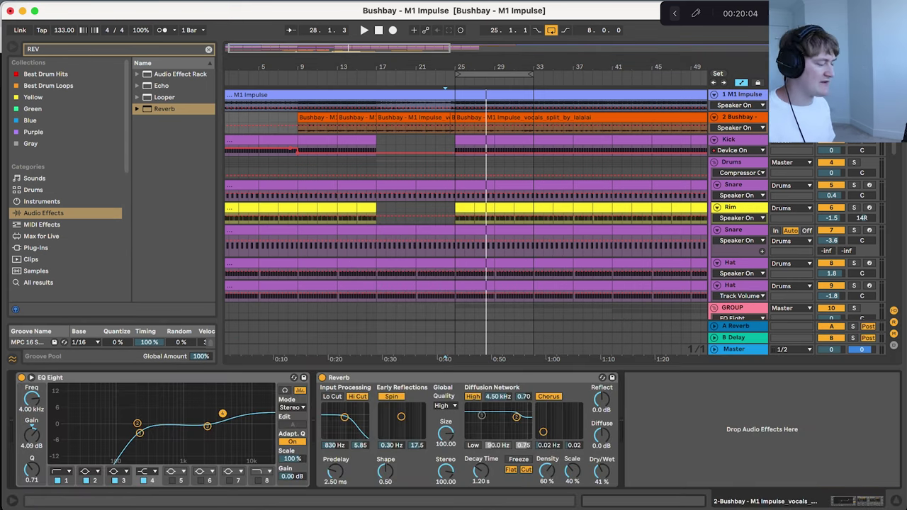